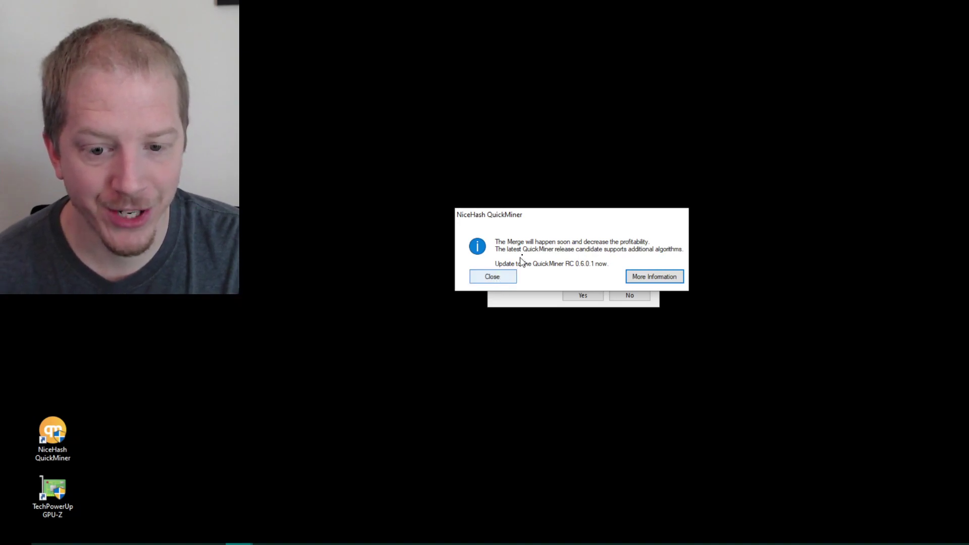
# Dismiss the Merge notice, accept the 0.6.0.1 update, and restart QuickMiner to apply it.
pyautogui.click(499, 279)
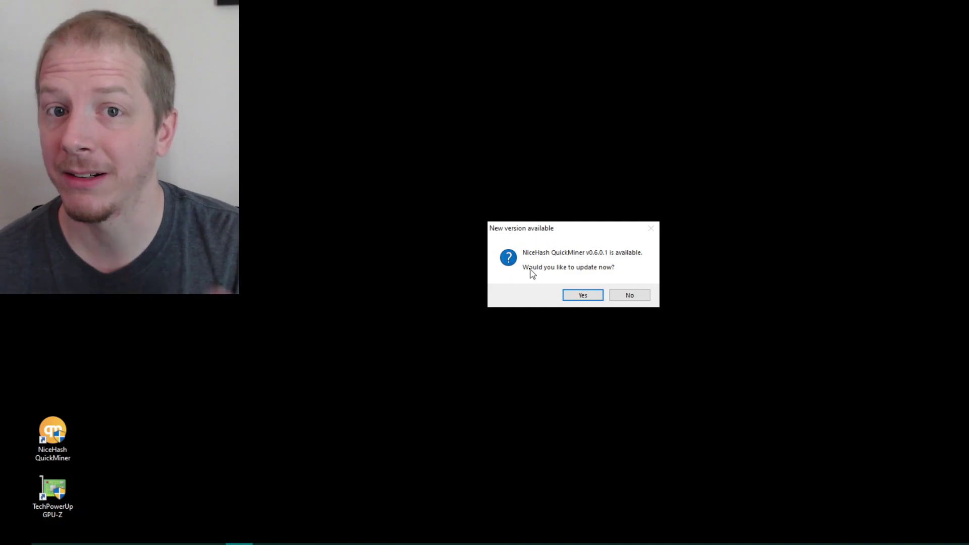
pyautogui.click(592, 296)
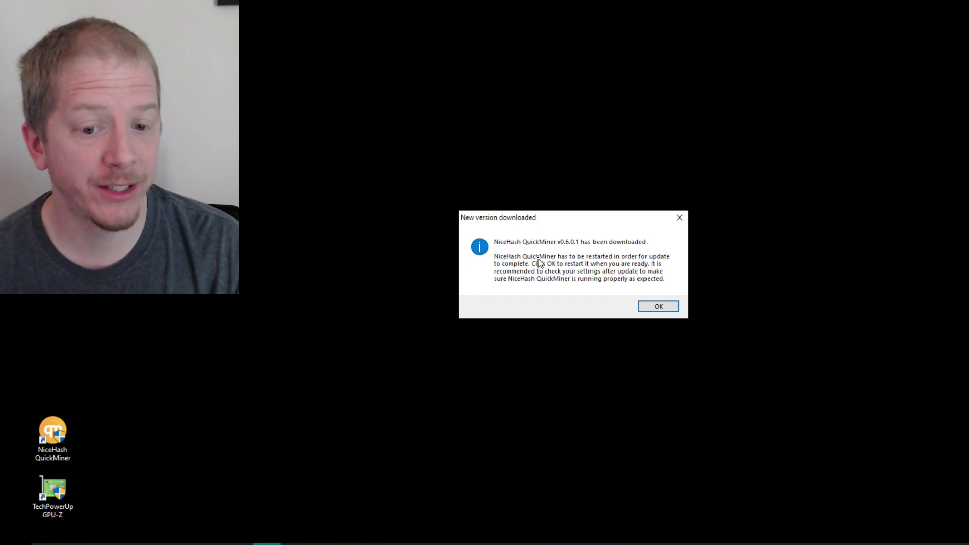
pyautogui.click(661, 311)
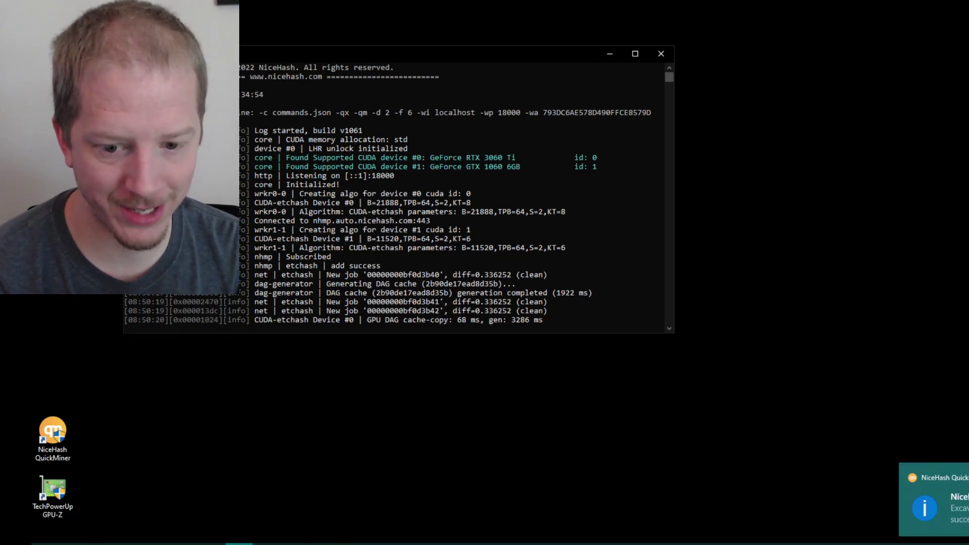
# Switch QuickMiner's algorithm from EtcHash to Kawpow in the tray menu and restore the Excavator console.
pyautogui.rightClick(949, 543)
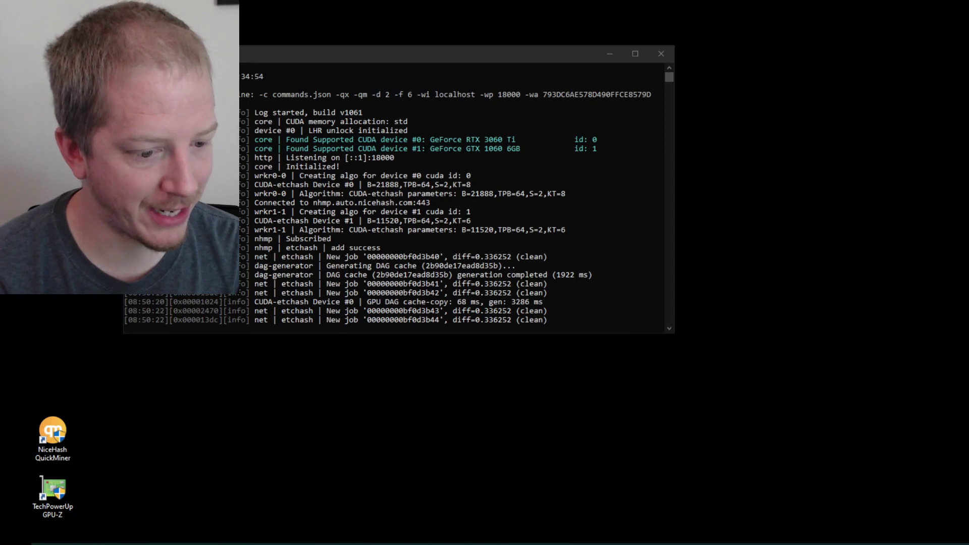
pyautogui.click(917, 517)
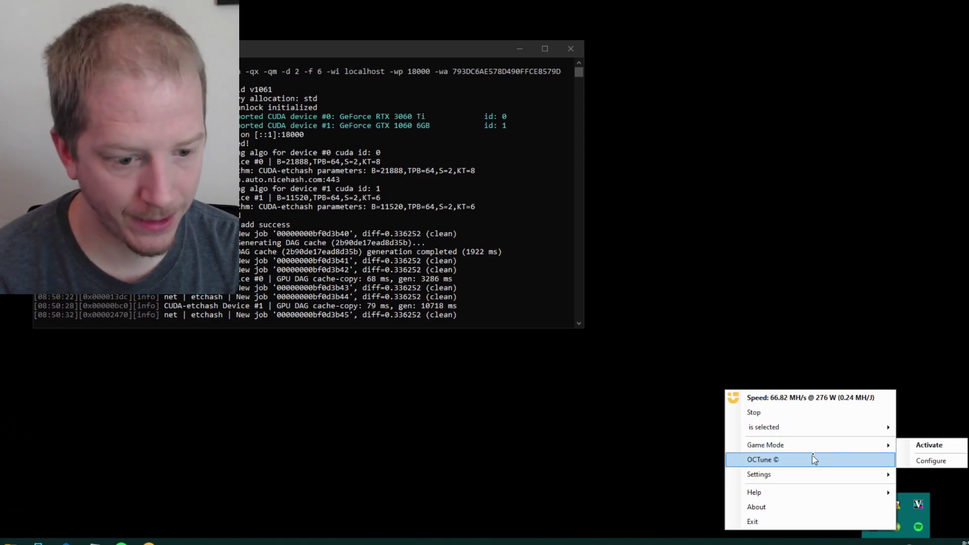
pyautogui.moveTo(834, 430)
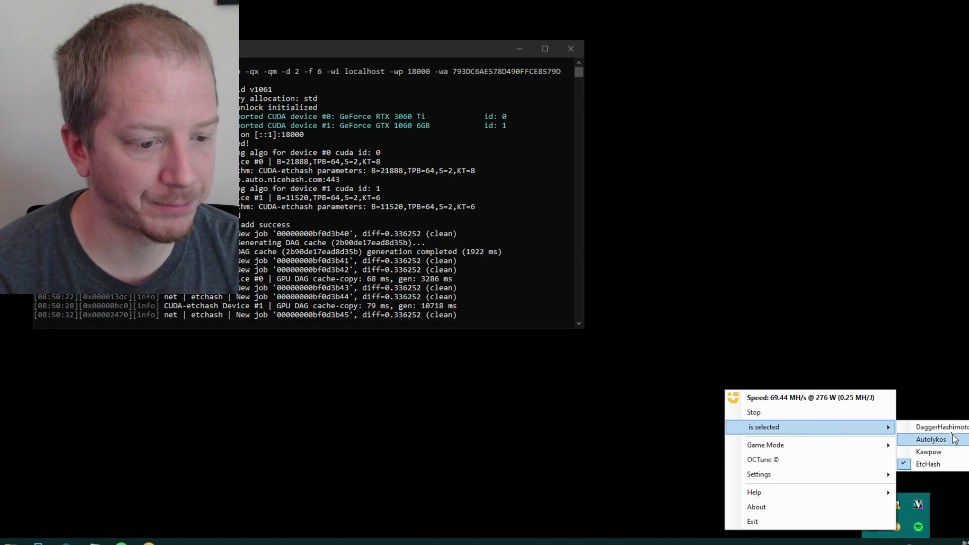
pyautogui.click(943, 453)
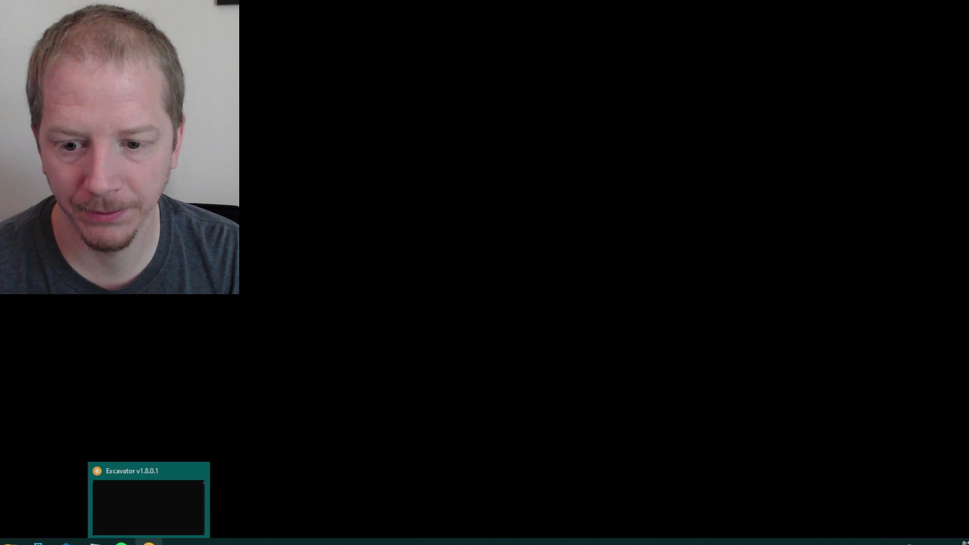
pyautogui.click(149, 543)
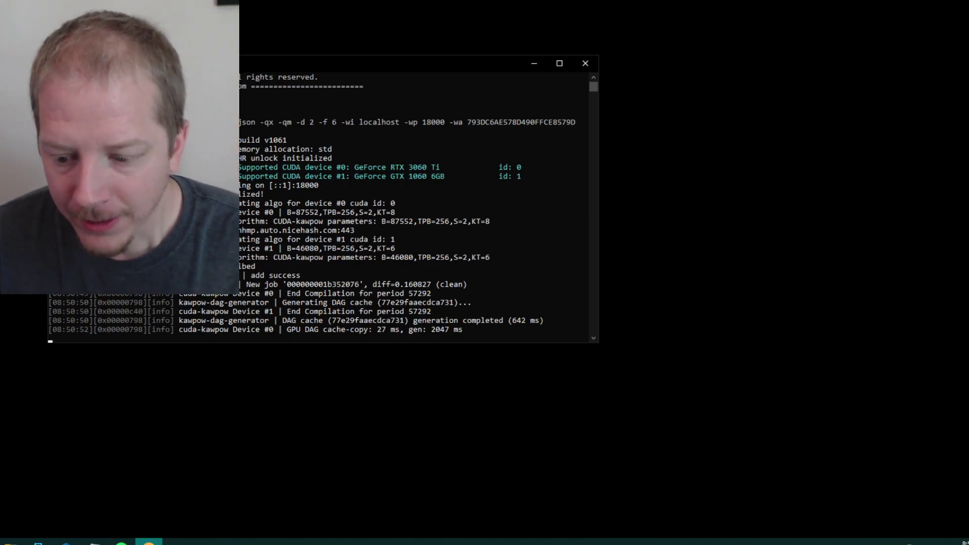
# Review the WhatToMine calculator for 16 3060Ti cards, then return to the kawpow console.
pyautogui.hotkey('alt', 'Tab')
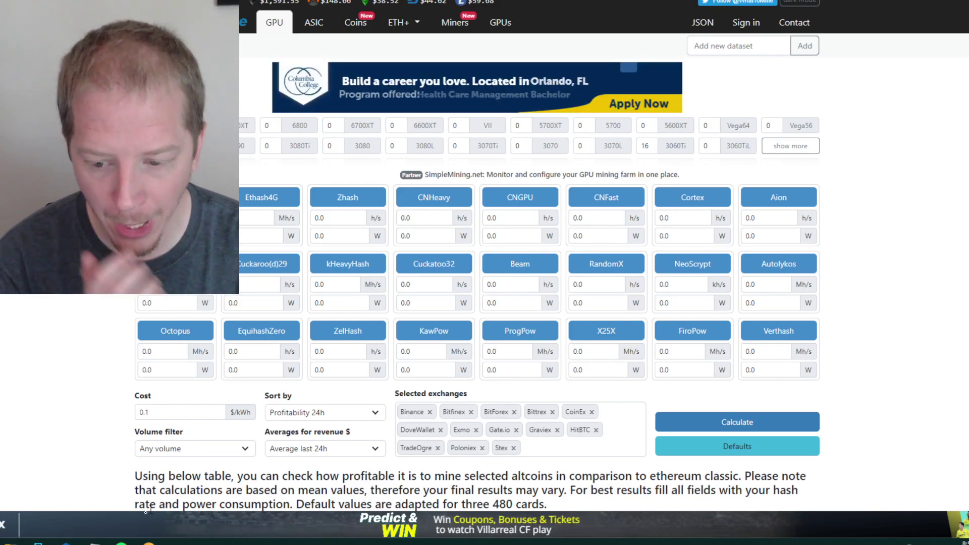
pyautogui.hotkey('alt', 'Tab')
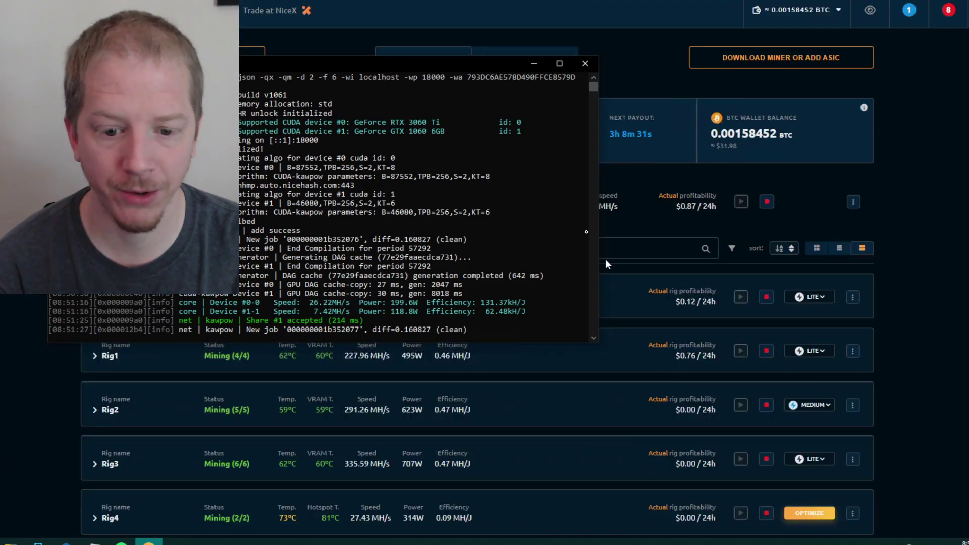
# Set Rig4's optimization profile to Lite in the NiceHash rig list.
pyautogui.click(534, 66)
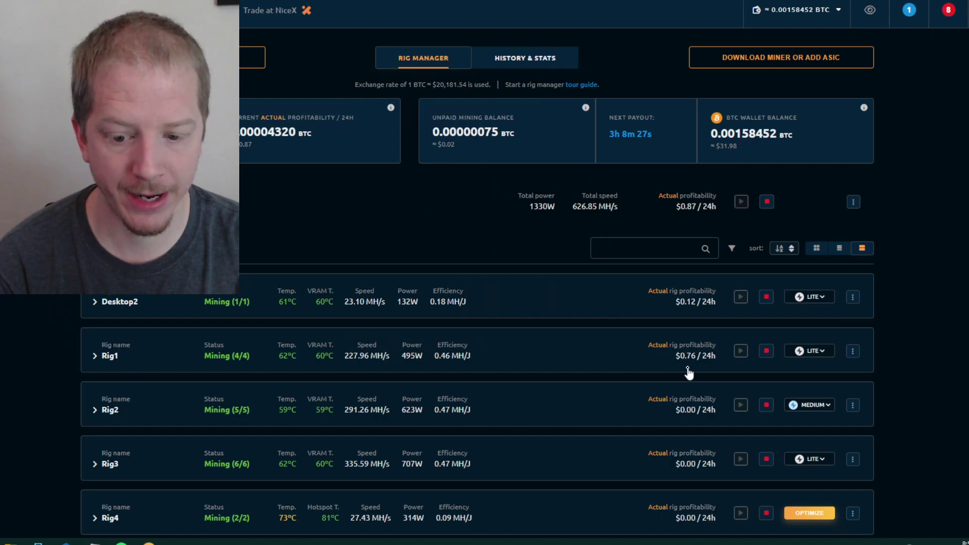
pyautogui.scroll(-1, 263, 511)
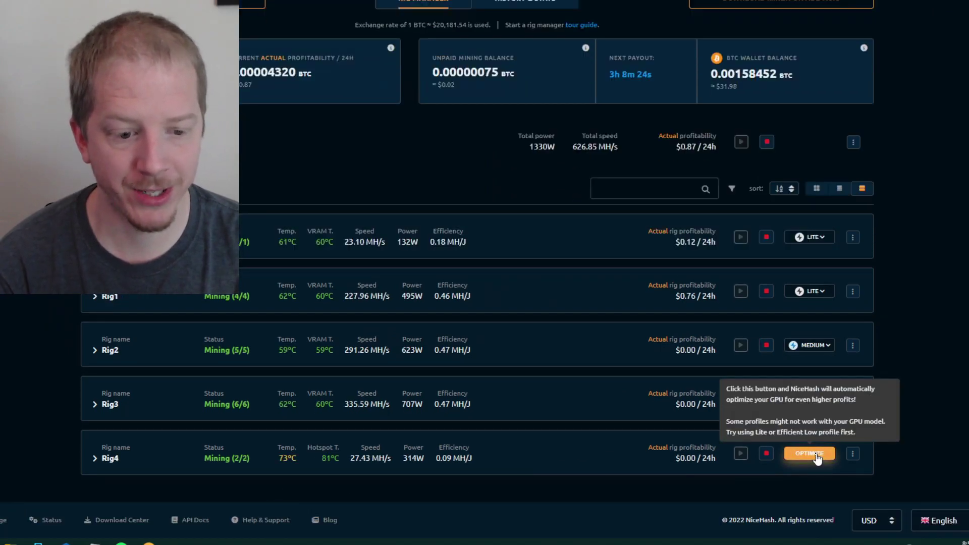
pyautogui.click(817, 455)
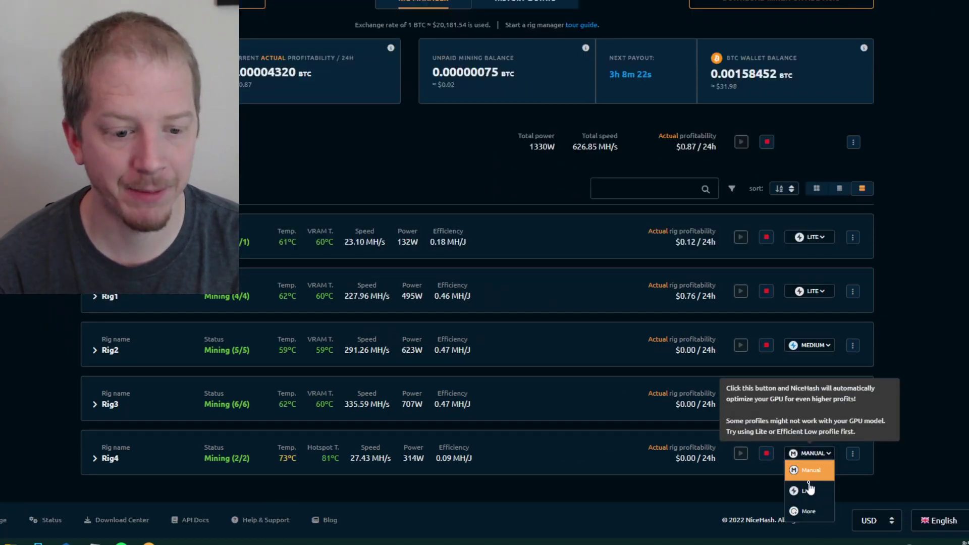
pyautogui.click(807, 491)
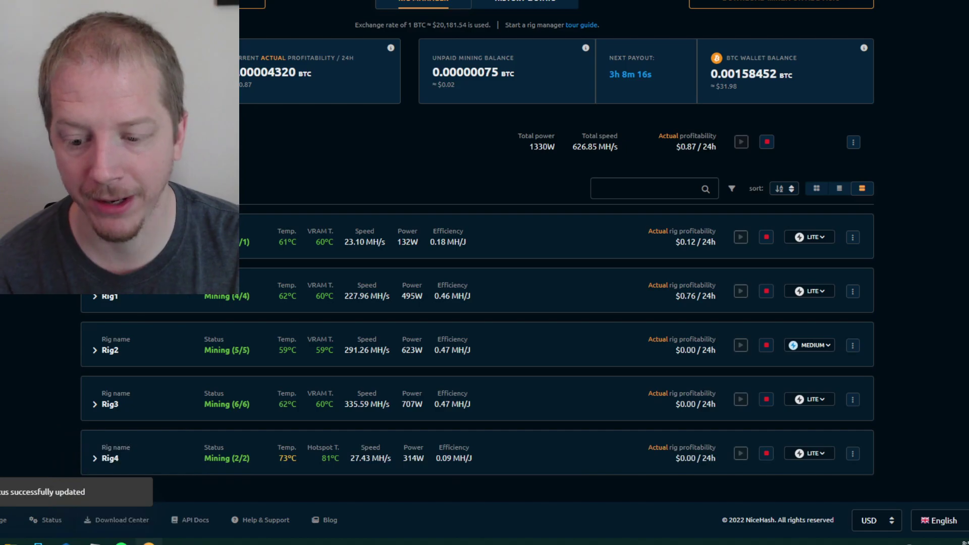
# Check the kawpow miner console, then return to the WhatToMine calculator.
pyautogui.click(149, 543)
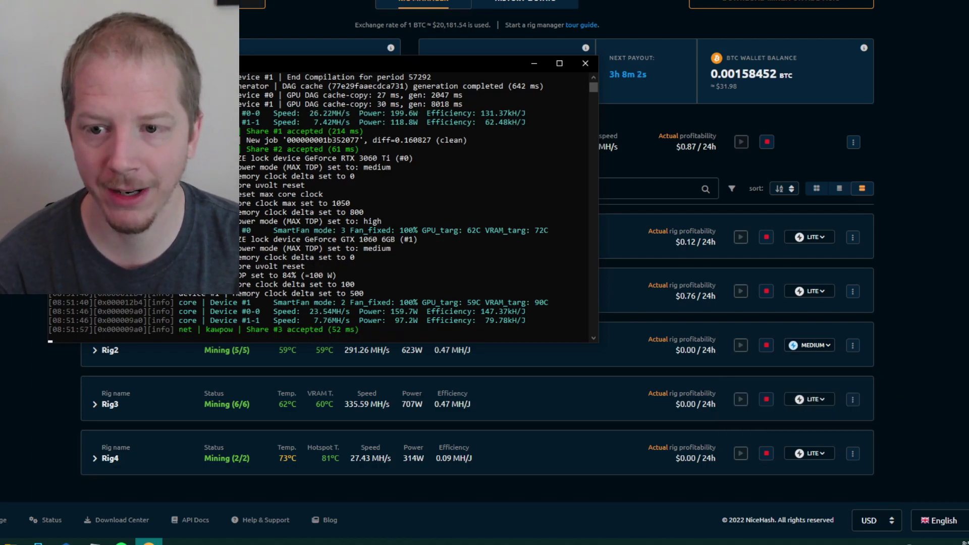
pyautogui.hotkey('alt', 'Tab')
pyautogui.hotkey('ctrl', 'Tab')
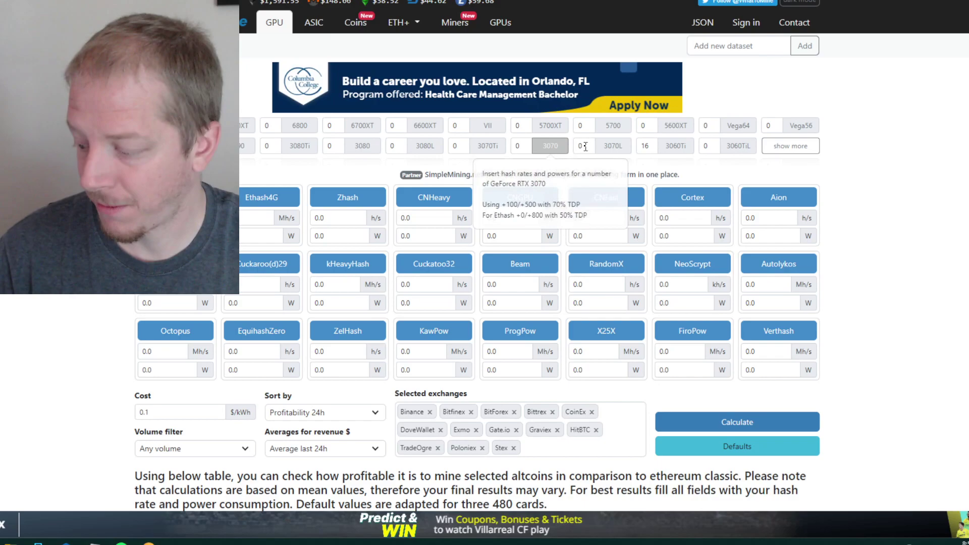
# Change the 3060Ti card count from 16 to 6 and recalculate profitability.
pyautogui.click(653, 147)
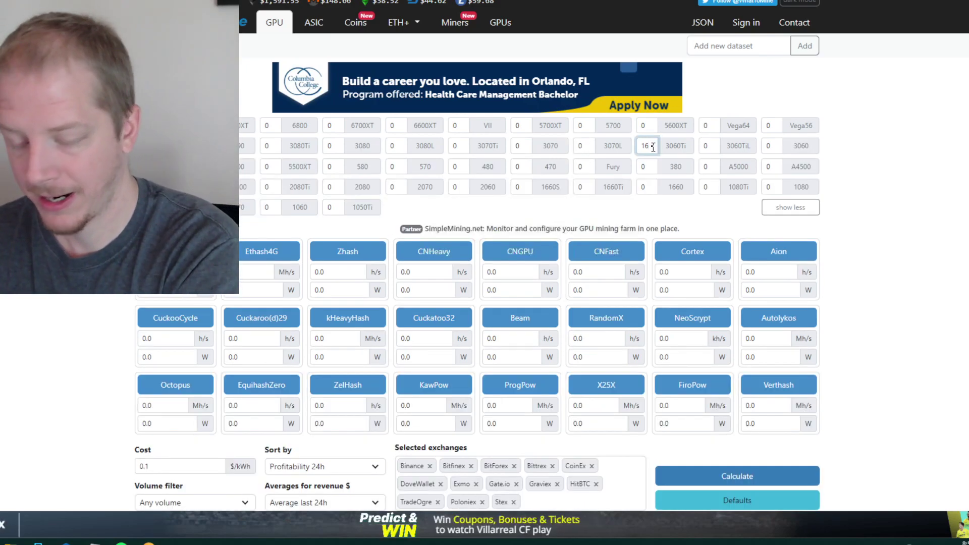
pyautogui.press('BackSpace')
pyautogui.press('BackSpace')
pyautogui.write('6')
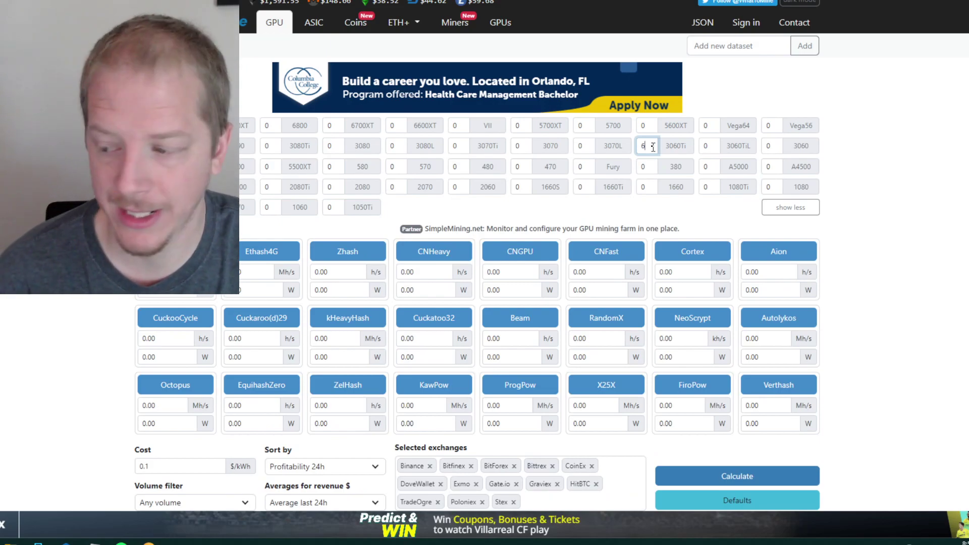
pyautogui.click(757, 479)
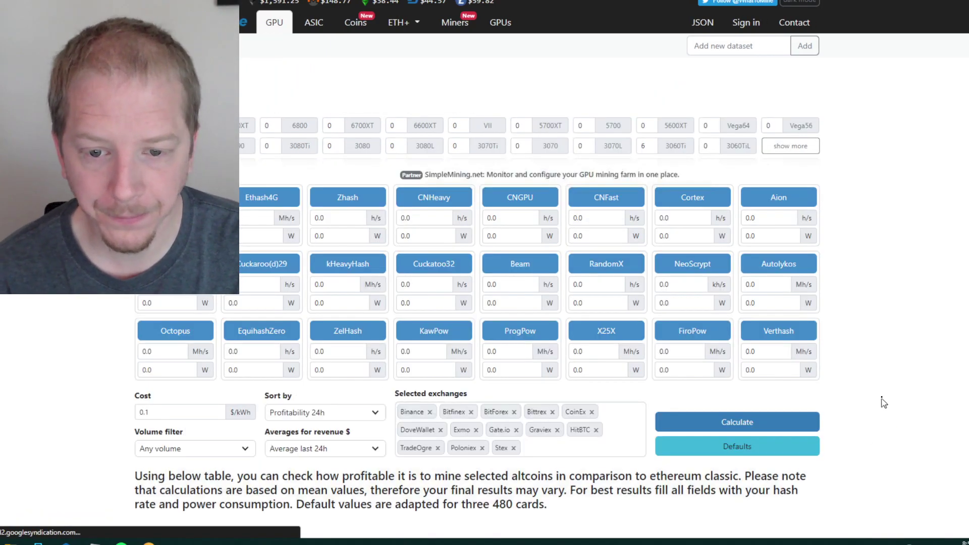
pyautogui.scroll(-3, 858, 363)
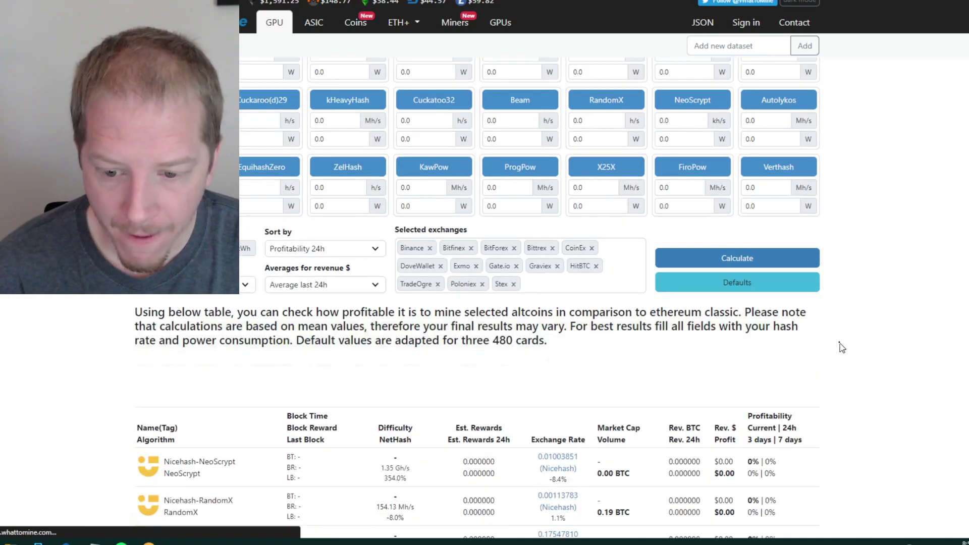
pyautogui.scroll(-1, 842, 346)
pyautogui.scroll(-5, 843, 341)
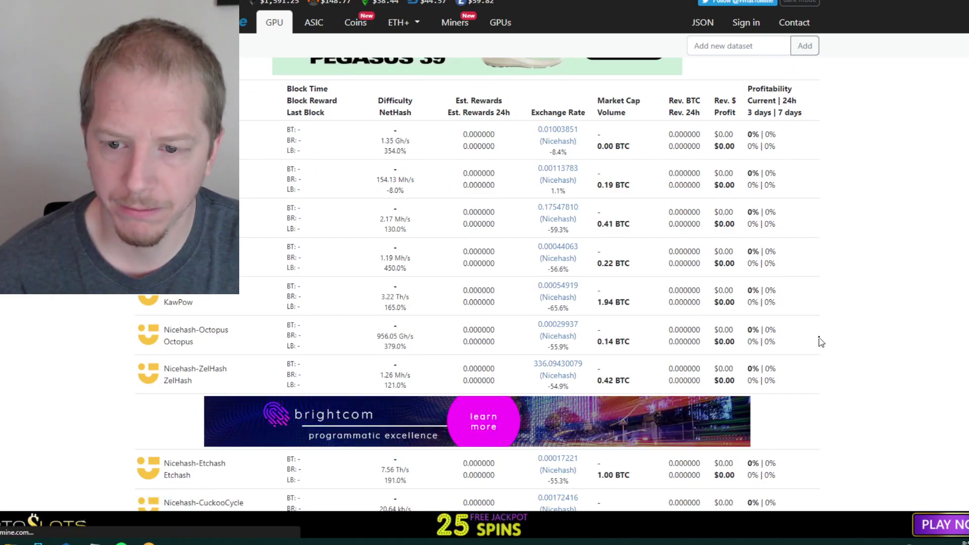
pyautogui.scroll(3, 821, 341)
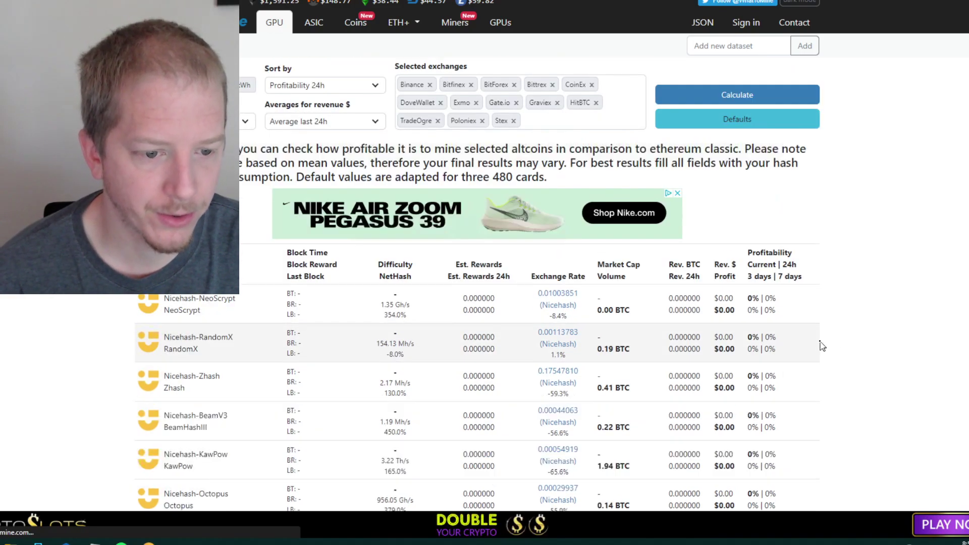
pyautogui.scroll(6, 844, 355)
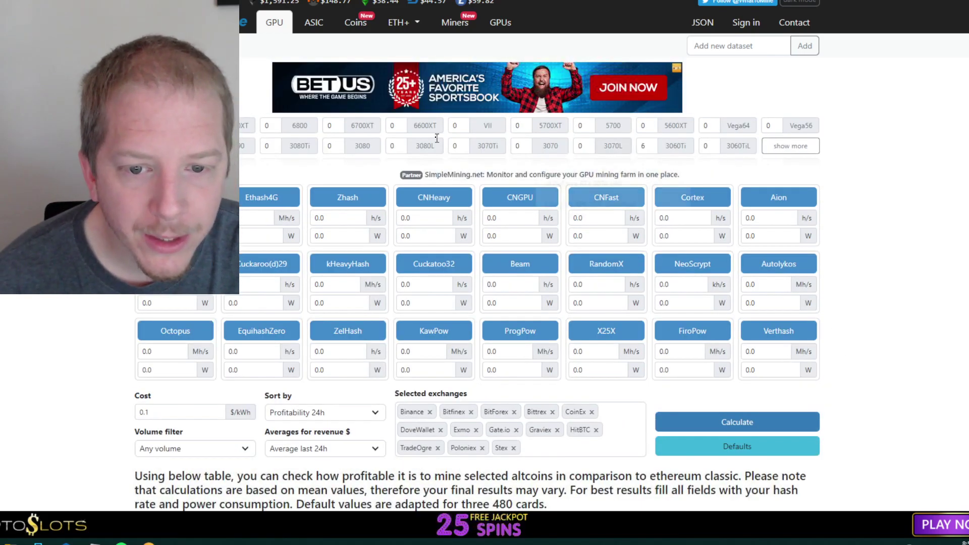
# Show all GPU models and toggle the RTX 3060 off, resetting its count to 0.
pyautogui.moveTo(273, 162)
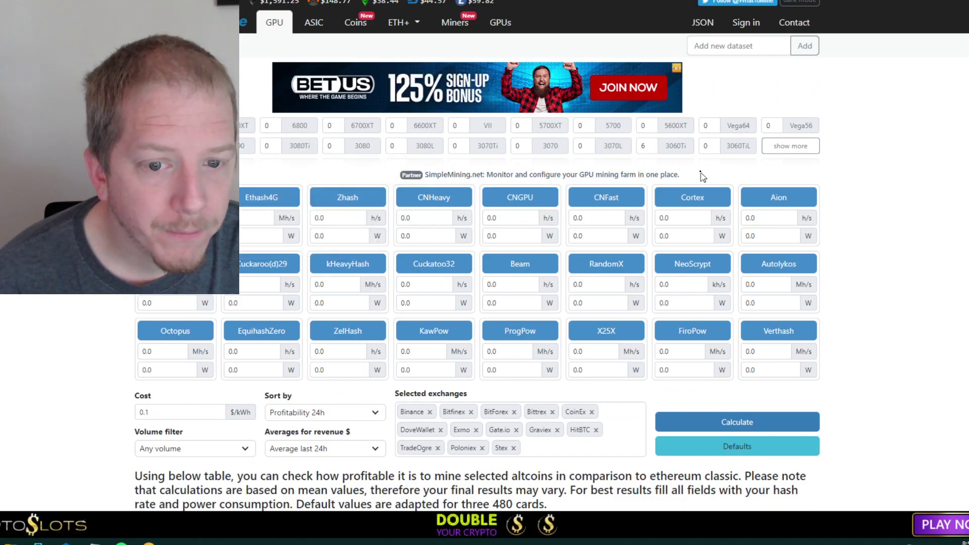
pyautogui.click(788, 146)
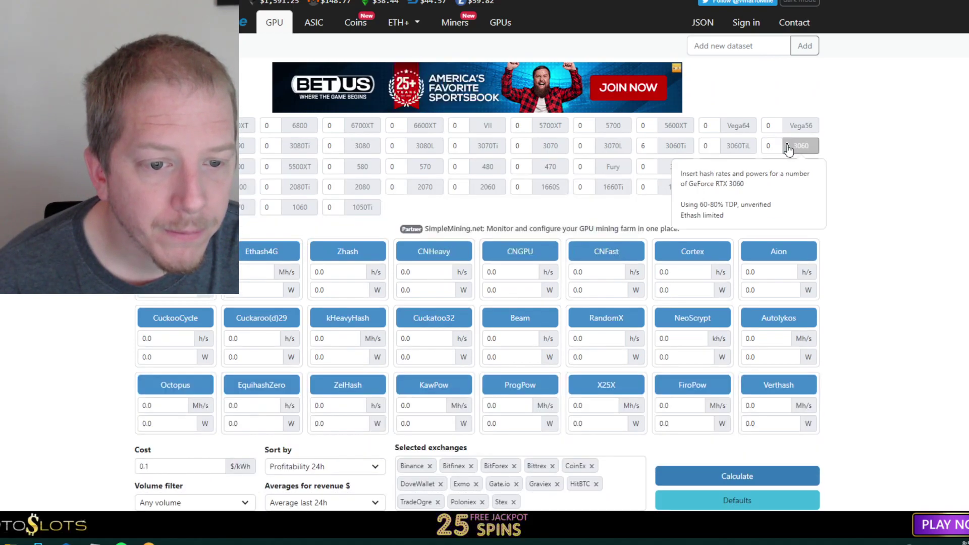
pyautogui.click(787, 145)
pyautogui.click(794, 150)
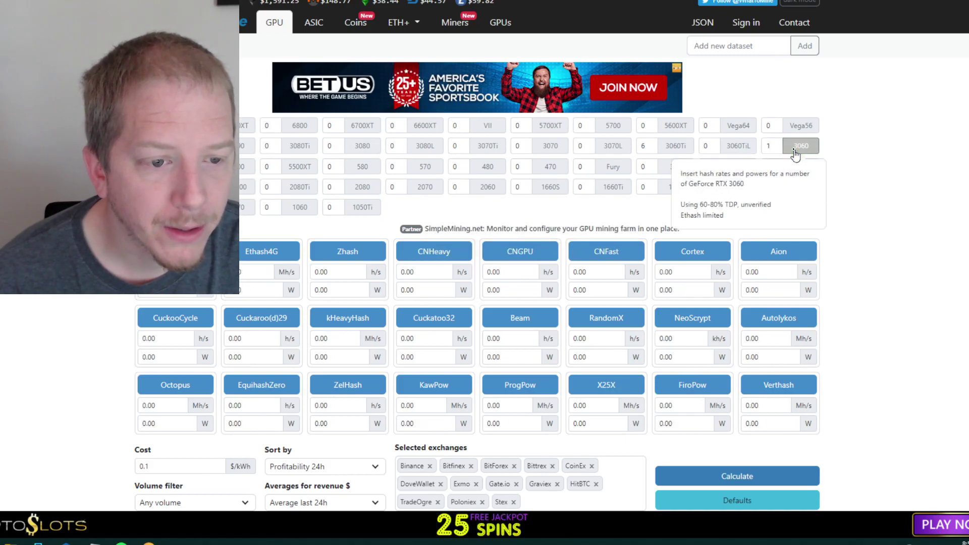
pyautogui.click(773, 147)
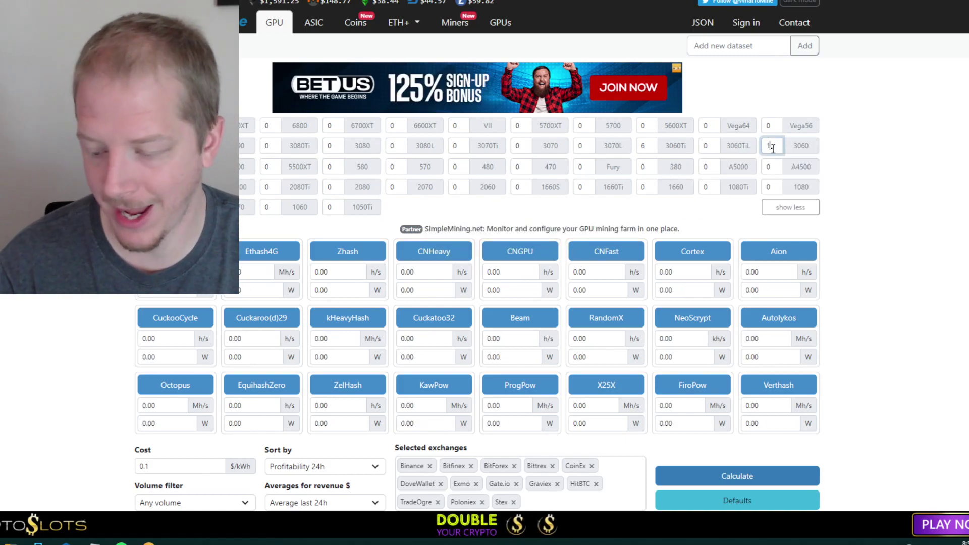
# Load the RTX 3060 Ti default hashrates and calculate profitability for the six cards.
pyautogui.click(675, 145)
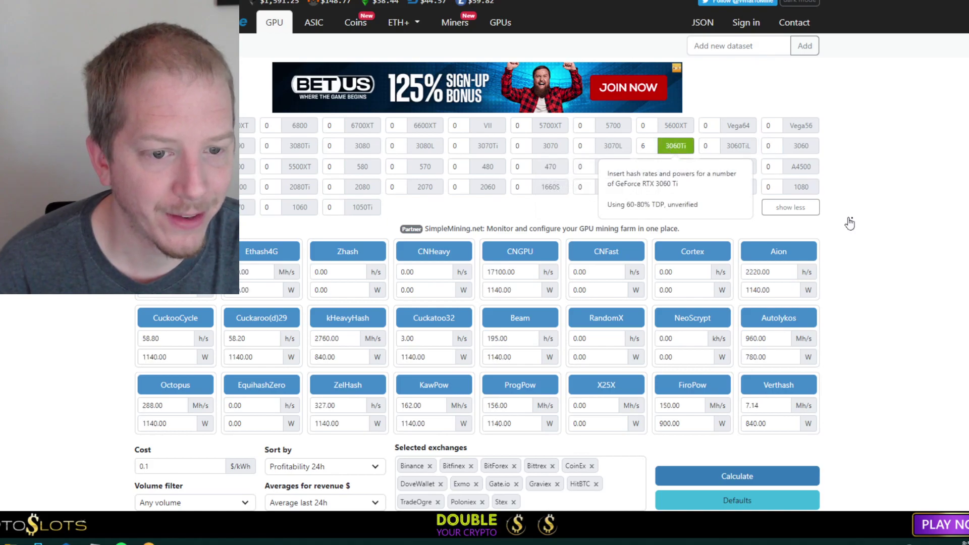
pyautogui.click(718, 485)
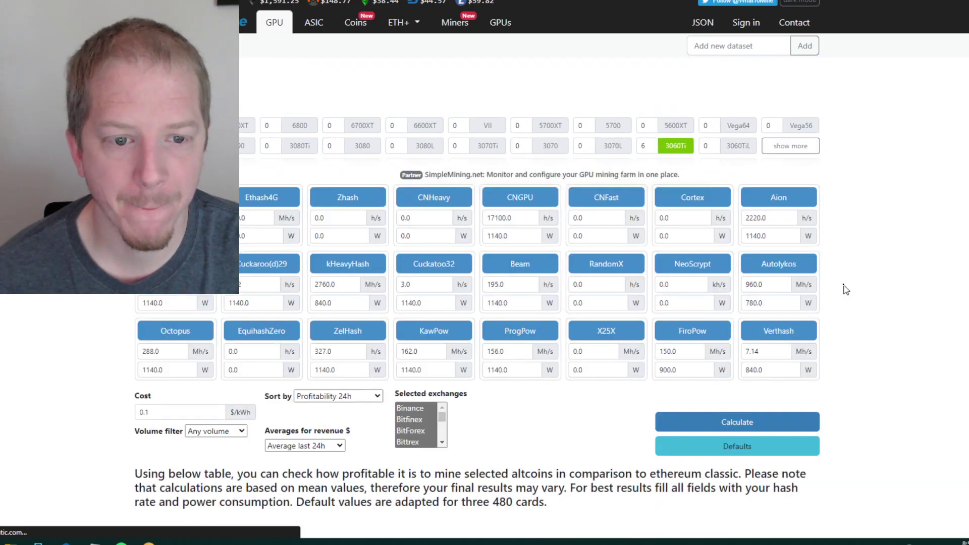
pyautogui.scroll(-9, 785, 277)
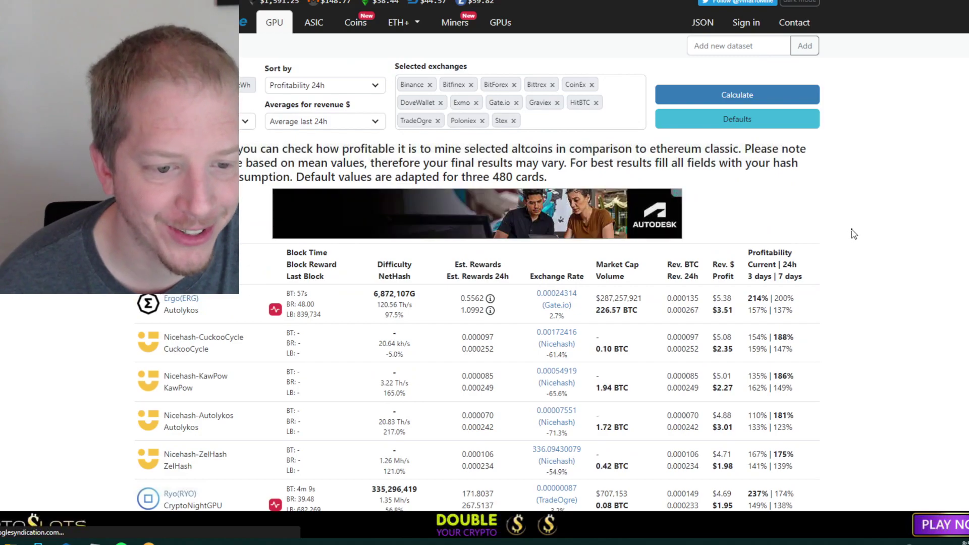
pyautogui.scroll(-3, 856, 228)
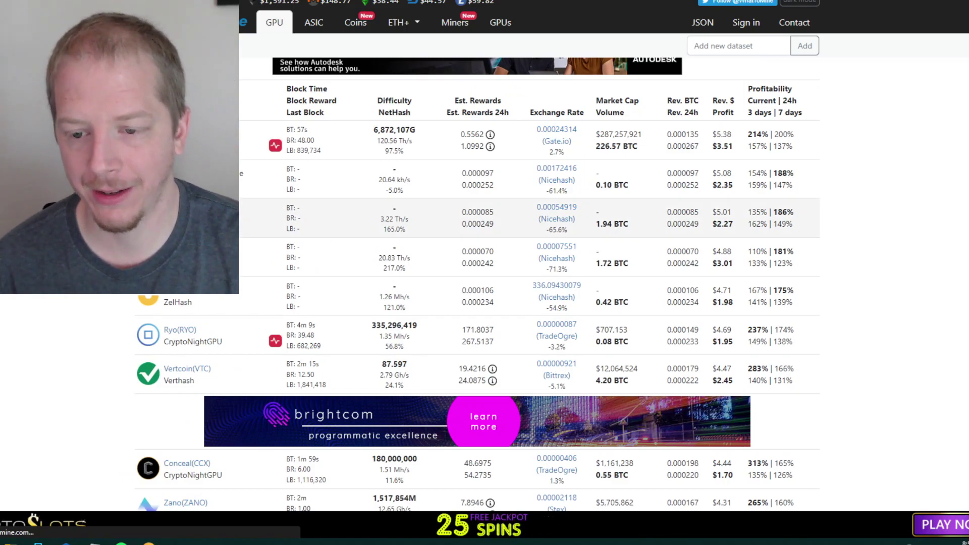
pyautogui.scroll(-2, 527, 283)
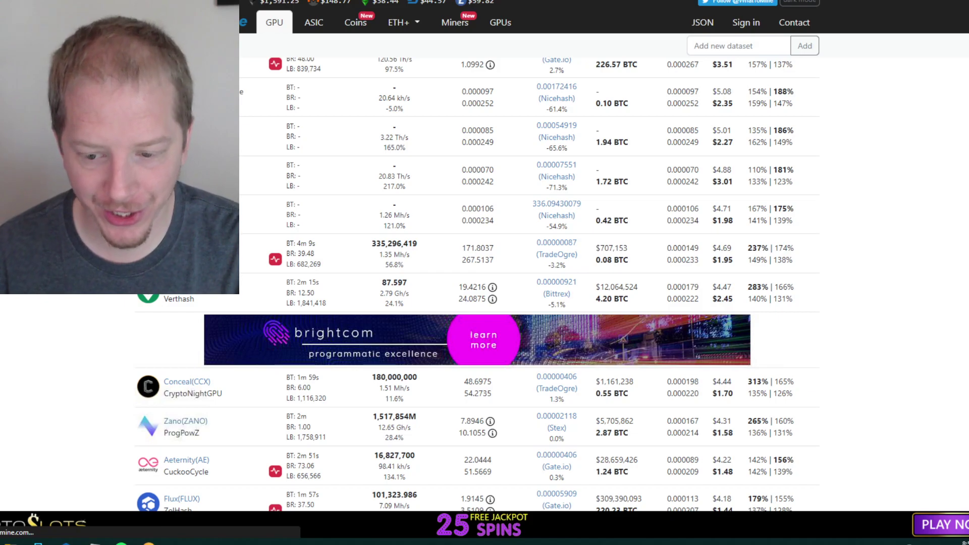
pyautogui.scroll(-2, 527, 283)
pyautogui.scroll(-2, 527, 282)
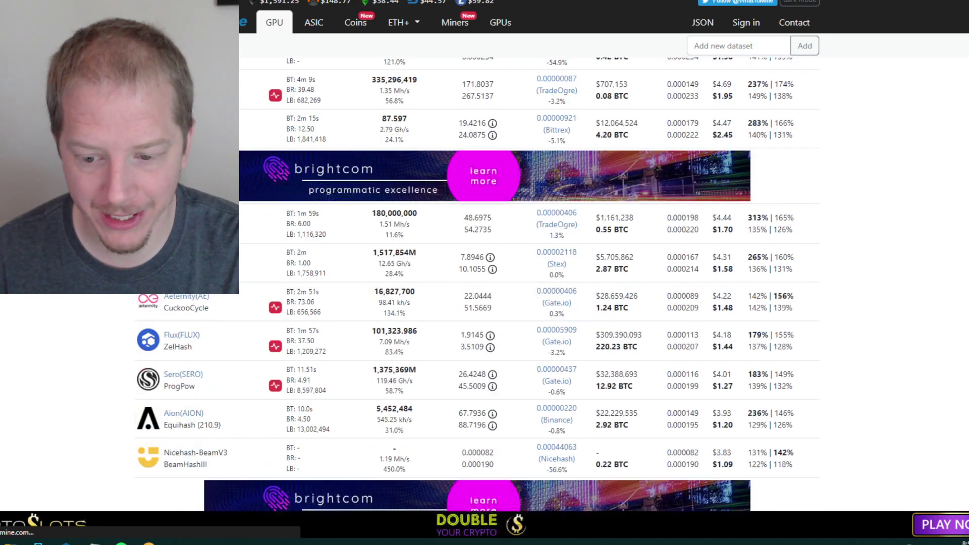
pyautogui.scroll(-2, 527, 283)
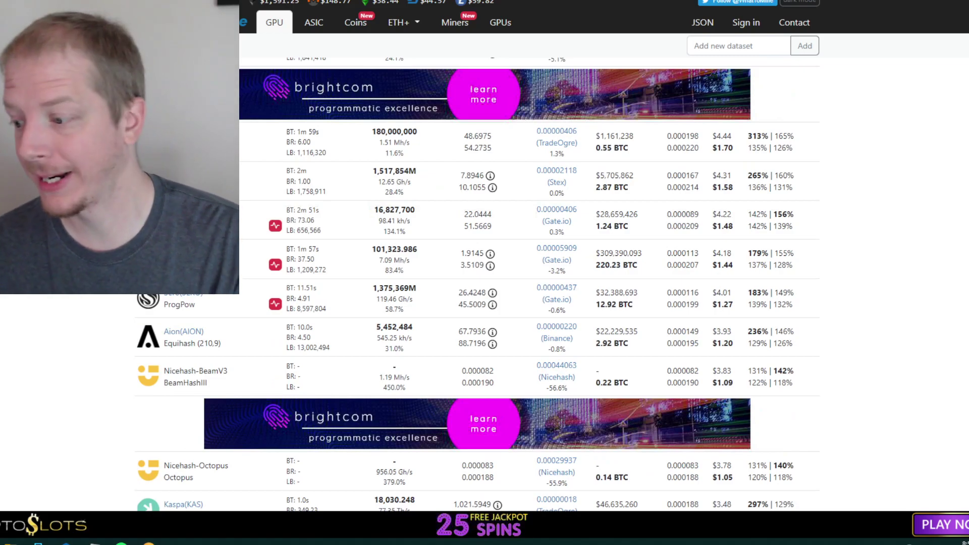
# Search the results for 'etc' to locate the Ethereum Classic rows.
pyautogui.hotkey('ctrl', 'f')
pyautogui.write('e')
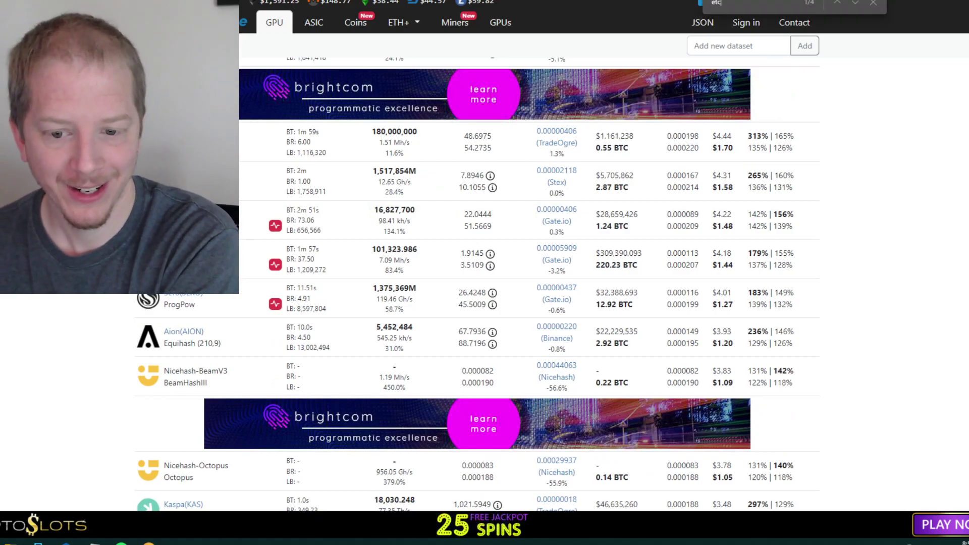
pyautogui.write('tc')
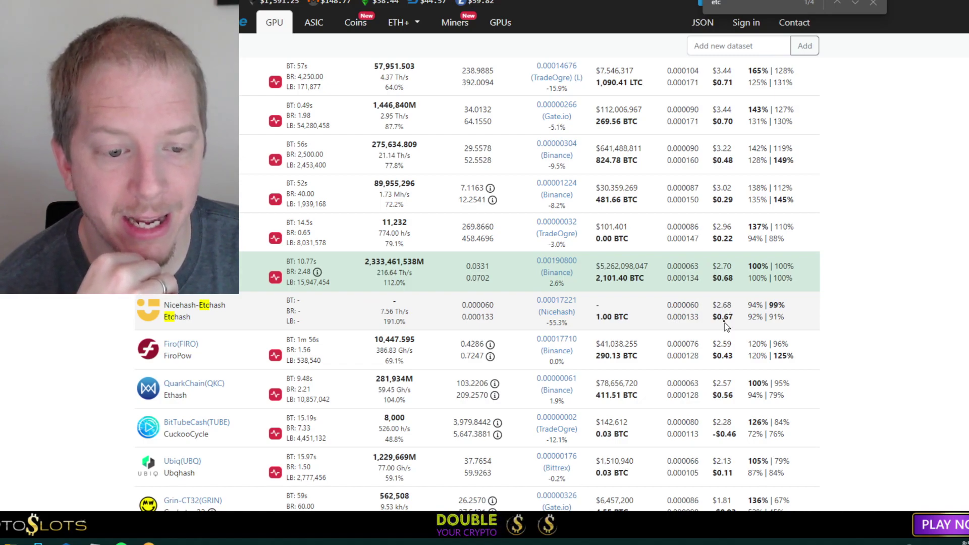
pyautogui.scroll(10, 728, 317)
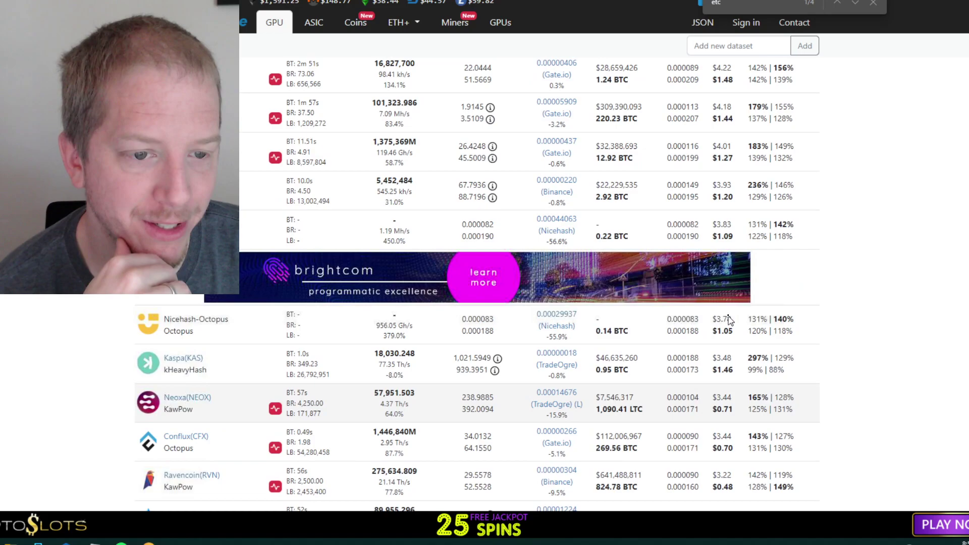
pyautogui.scroll(2, 728, 317)
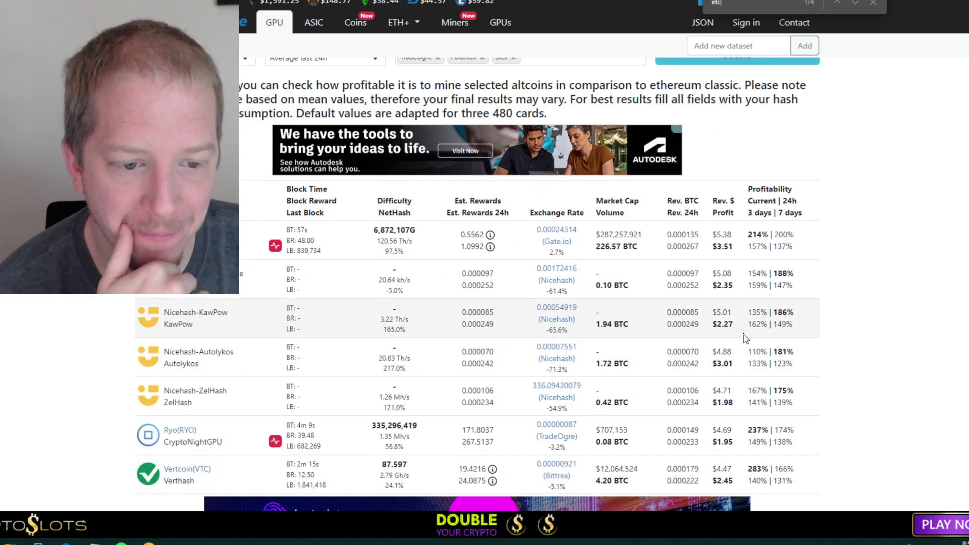
pyautogui.scroll(-2, 747, 339)
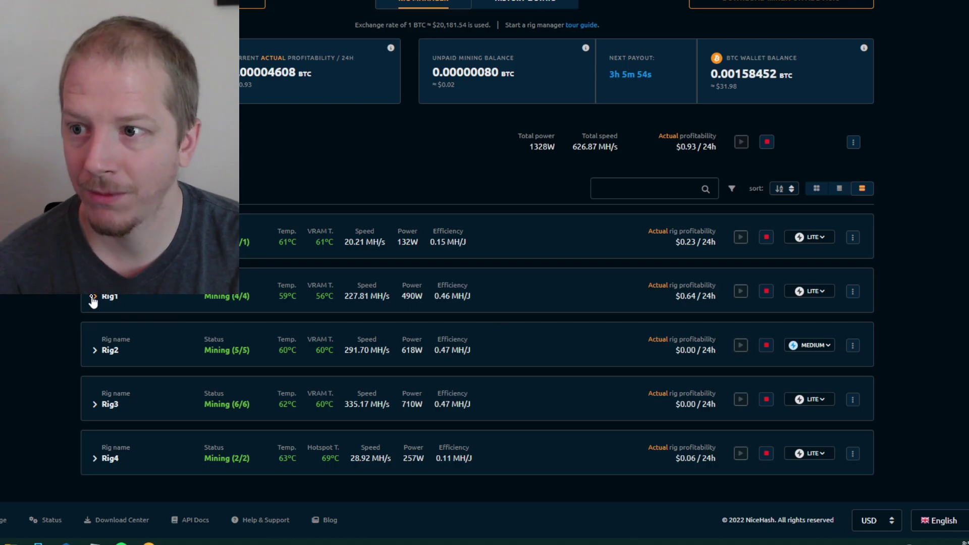
# Expand Rig4 to show its two KAWPOW GPUs, then bring the miner console forward.
pyautogui.click(94, 459)
pyautogui.scroll(-2, 206, 427)
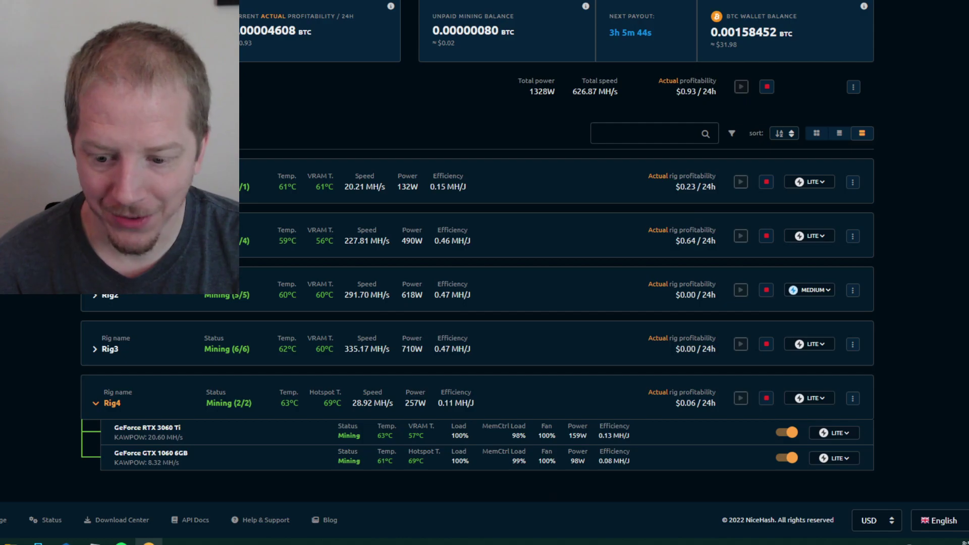
pyautogui.hotkey('alt', 'Tab')
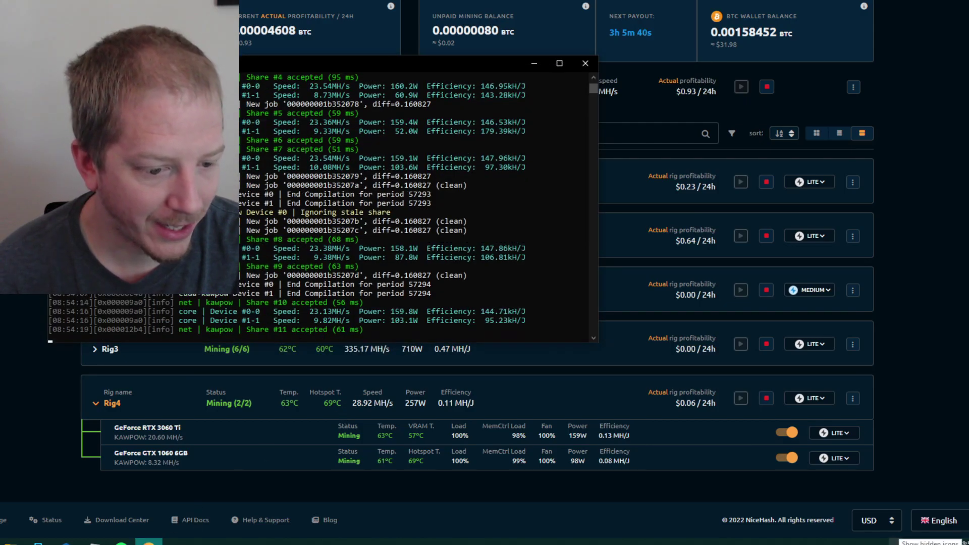
# Change QuickMiner's algorithm from KawPow to Autolykos through the hidden tray icon's menu.
pyautogui.click(897, 542)
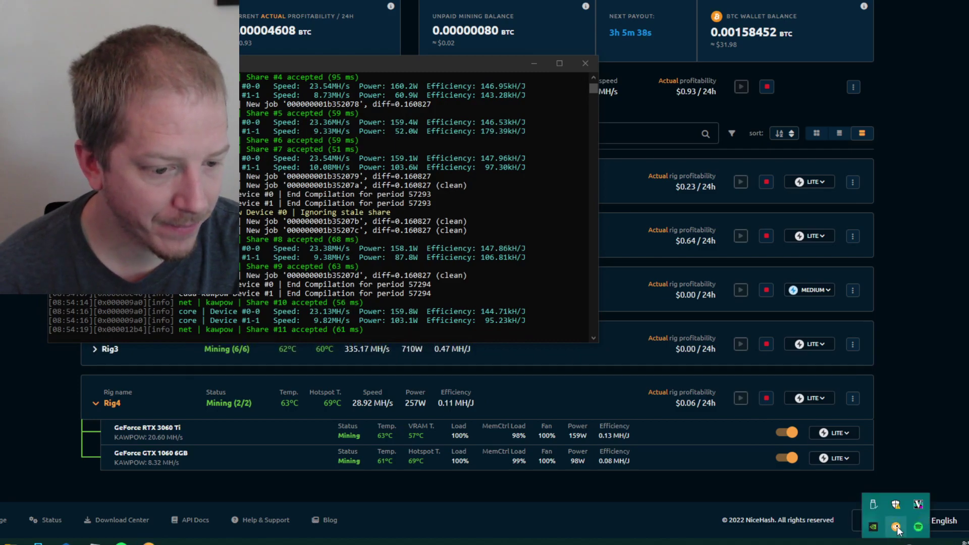
pyautogui.rightClick(897, 529)
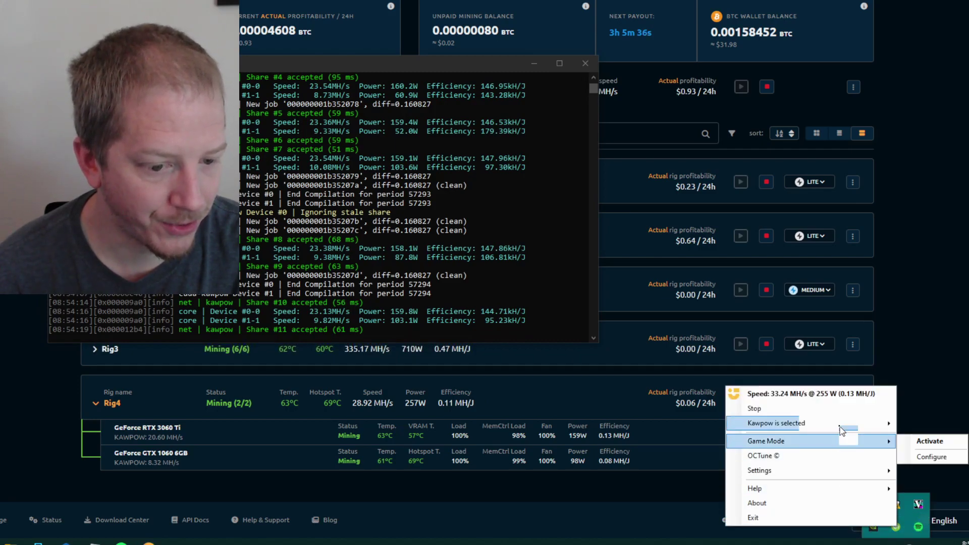
pyautogui.moveTo(843, 424)
pyautogui.click(949, 435)
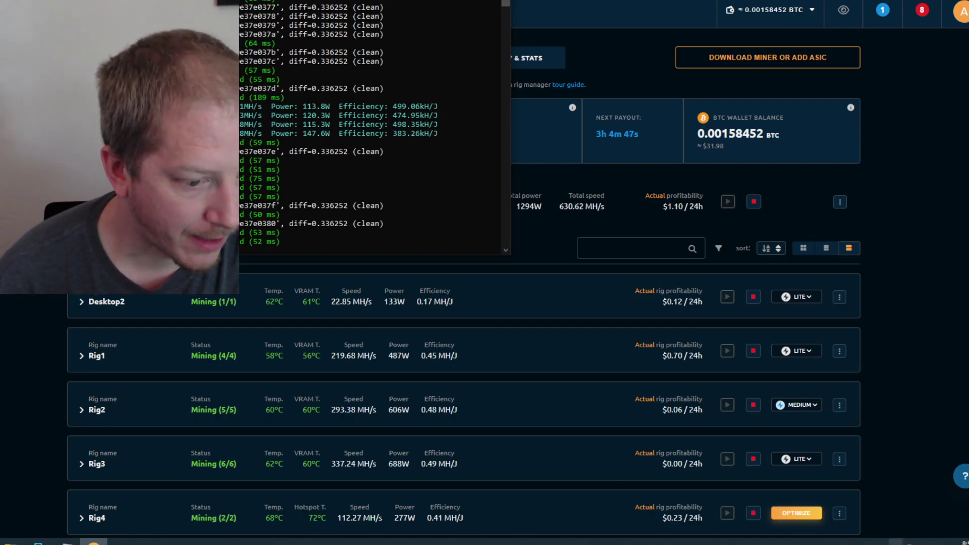
# Switch the local QuickMiner from EtcHash to Autolykos via the tray menu.
pyautogui.click(896, 542)
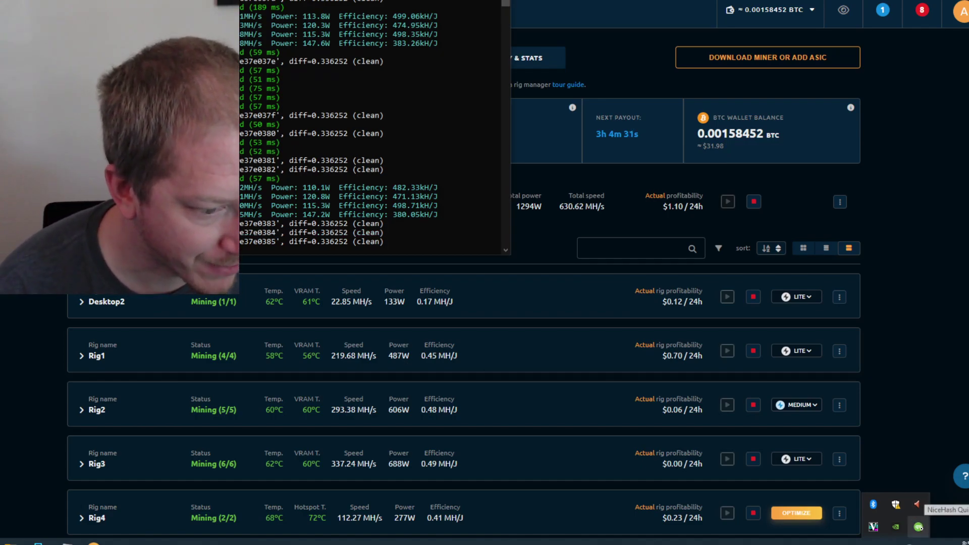
pyautogui.rightClick(918, 527)
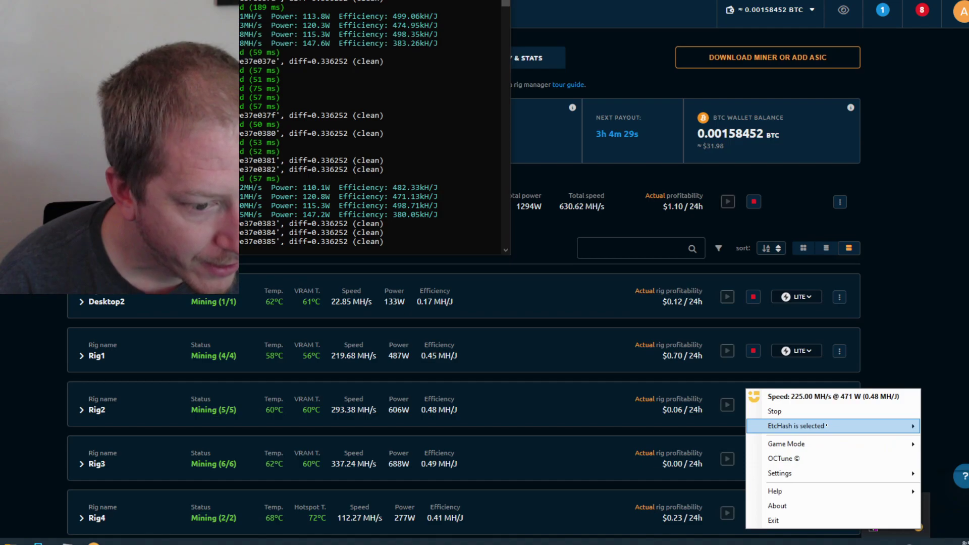
pyautogui.moveTo(898, 426)
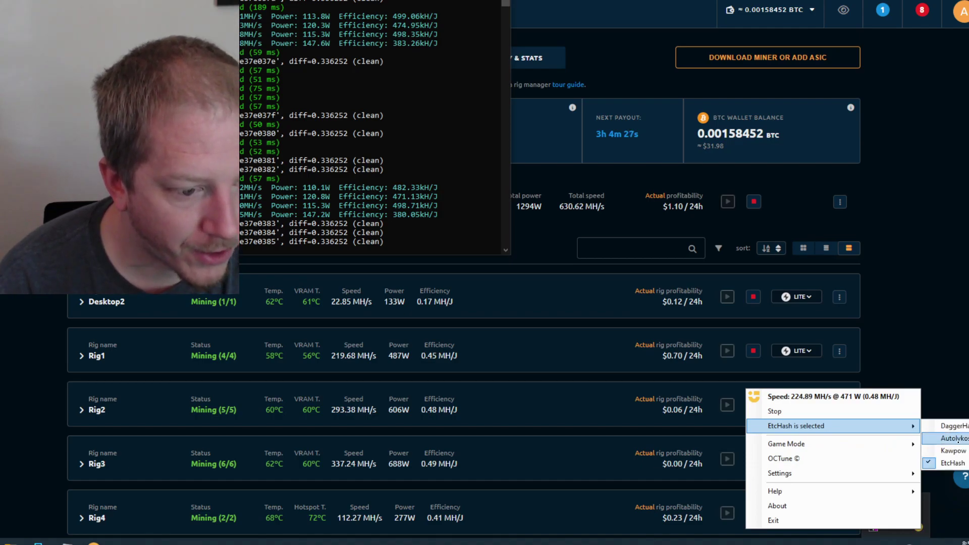
pyautogui.click(958, 440)
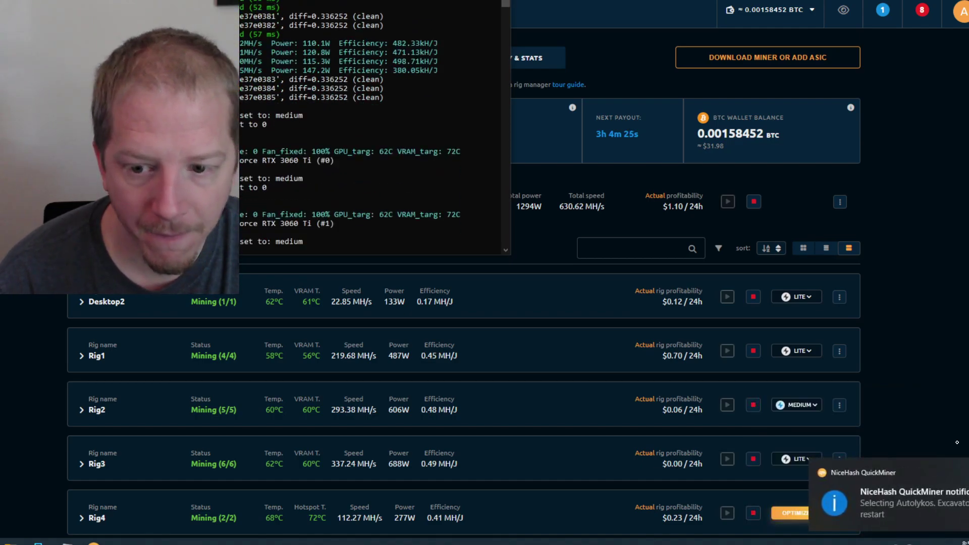
# Set Rig4's optimization profile back to Lite.
pyautogui.scroll(-2, 808, 454)
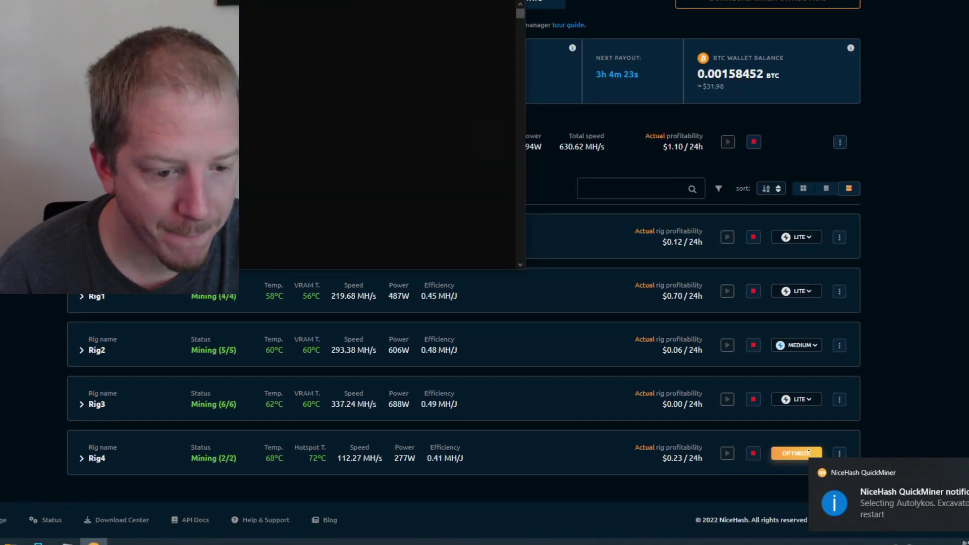
pyautogui.click(794, 453)
pyautogui.click(787, 469)
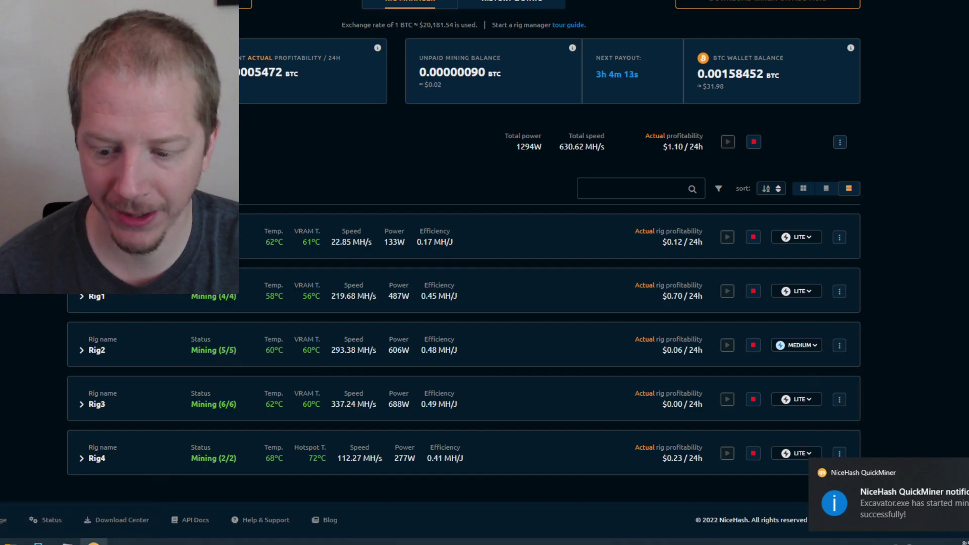
# Give Rig1 the Lite profile and expand it to list its four RTX 3060 Ti cards.
pyautogui.click(93, 543)
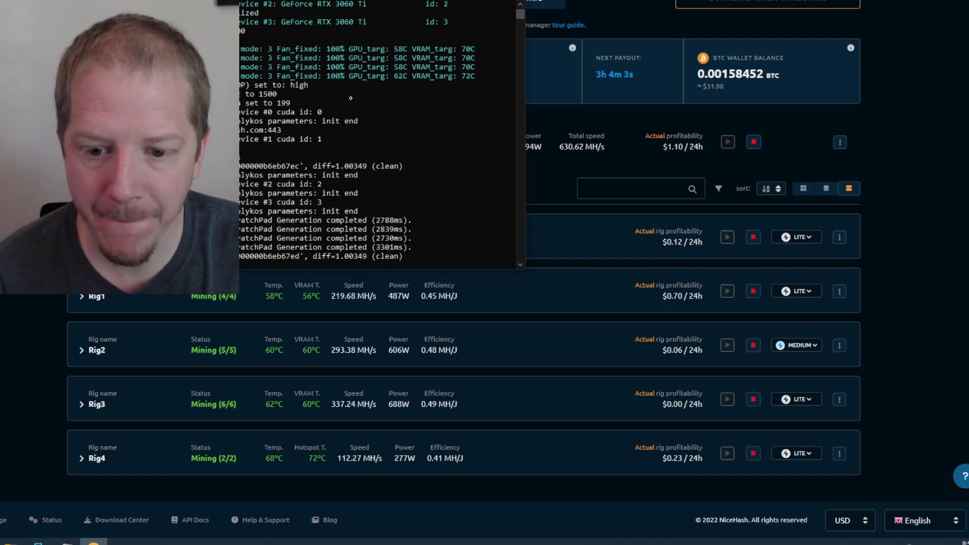
pyautogui.click(917, 201)
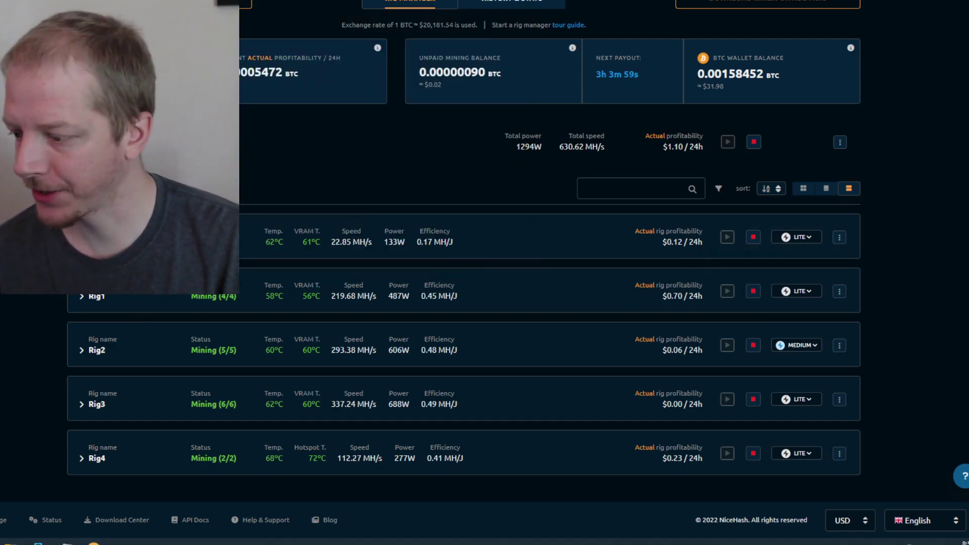
pyautogui.click(808, 293)
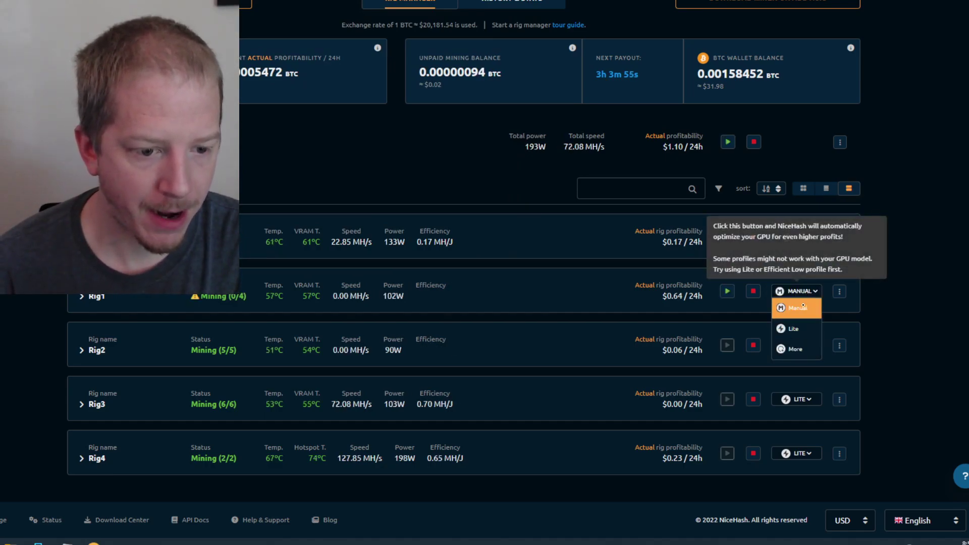
pyautogui.click(797, 309)
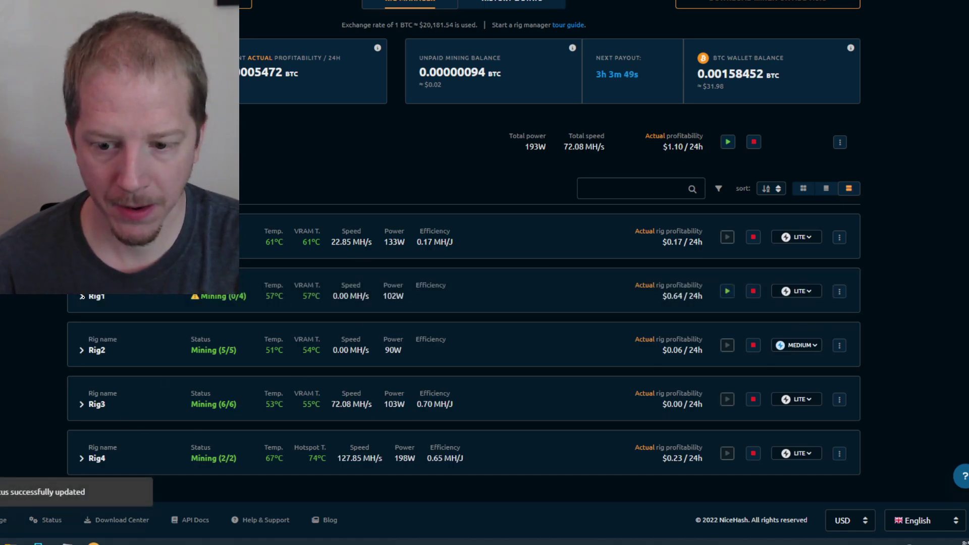
pyautogui.click(184, 303)
pyautogui.click(94, 543)
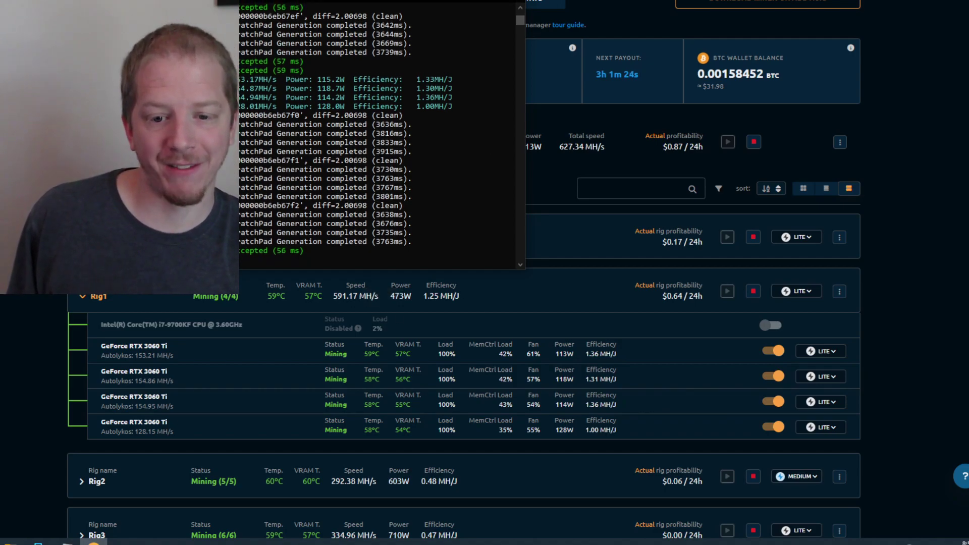
# Shift the Excavator console aside to view balances, move it back, then reveal hidden tray icons.
pyautogui.moveTo(357, 3); pyautogui.dragTo(116, 2)
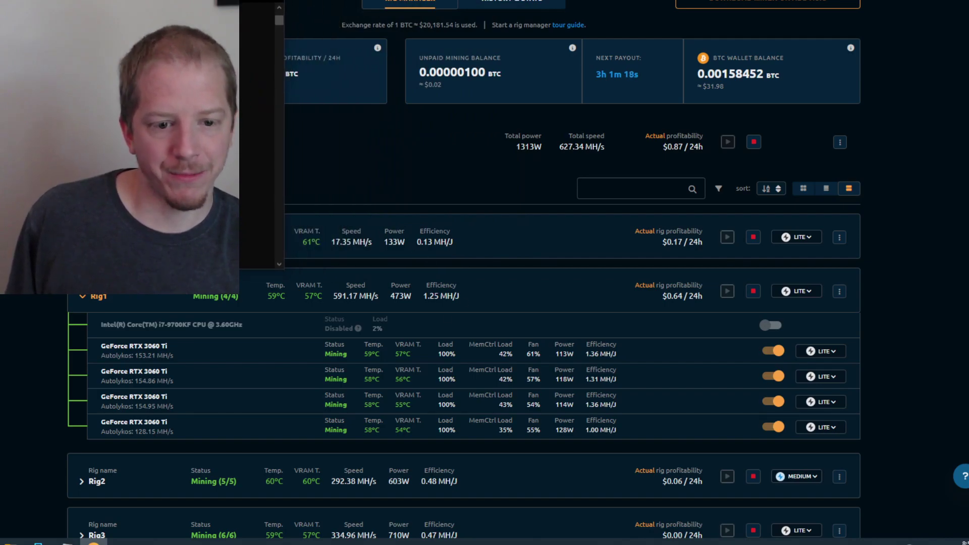
pyautogui.moveTo(116, 2); pyautogui.dragTo(384, 2)
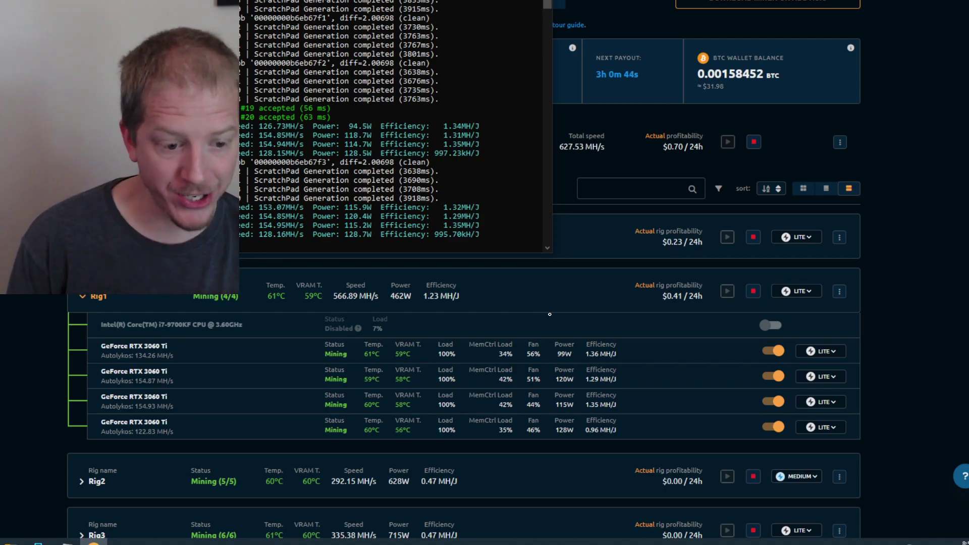
pyautogui.click(895, 542)
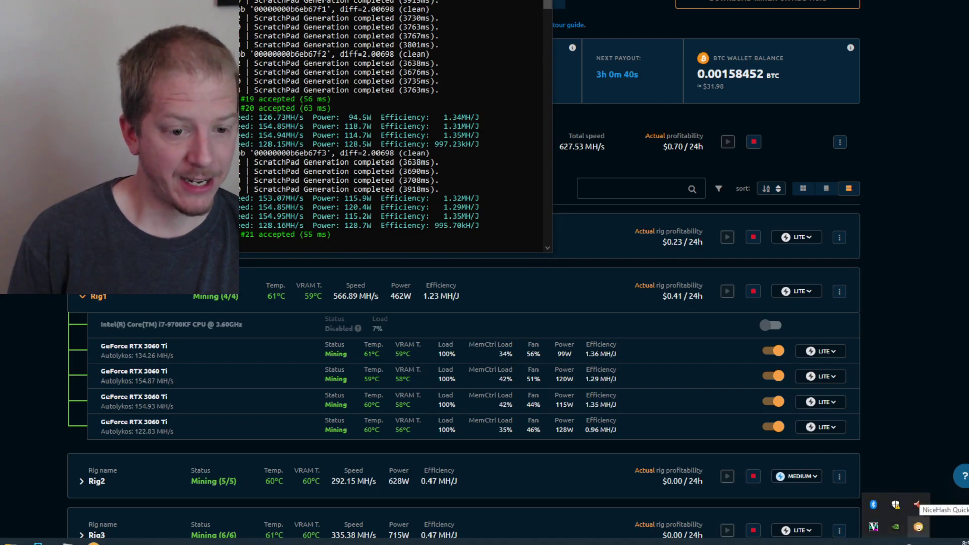
# Change QuickMiner's selected algorithm from Autolykos to Kawpow in the tray icon's menu.
pyautogui.rightClick(918, 526)
pyautogui.moveTo(840, 429)
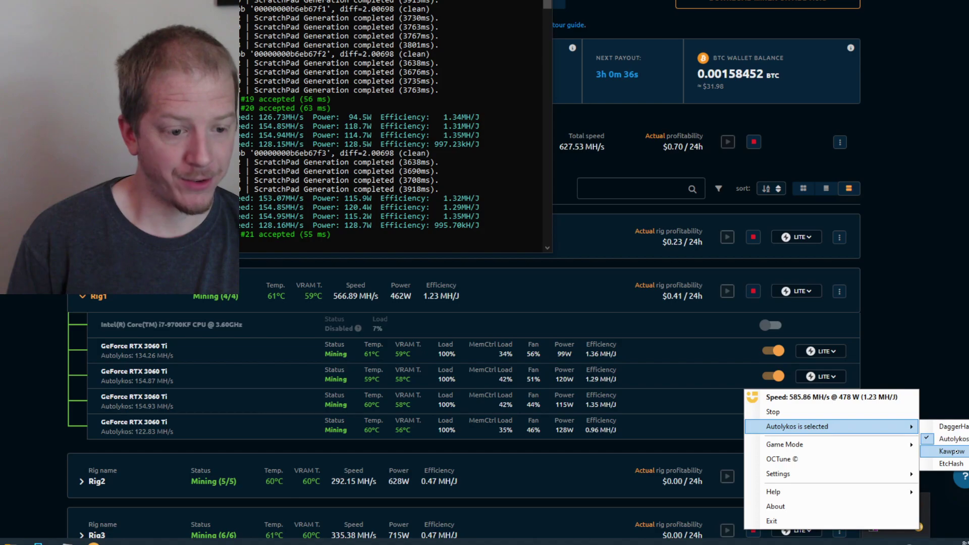
pyautogui.click(951, 451)
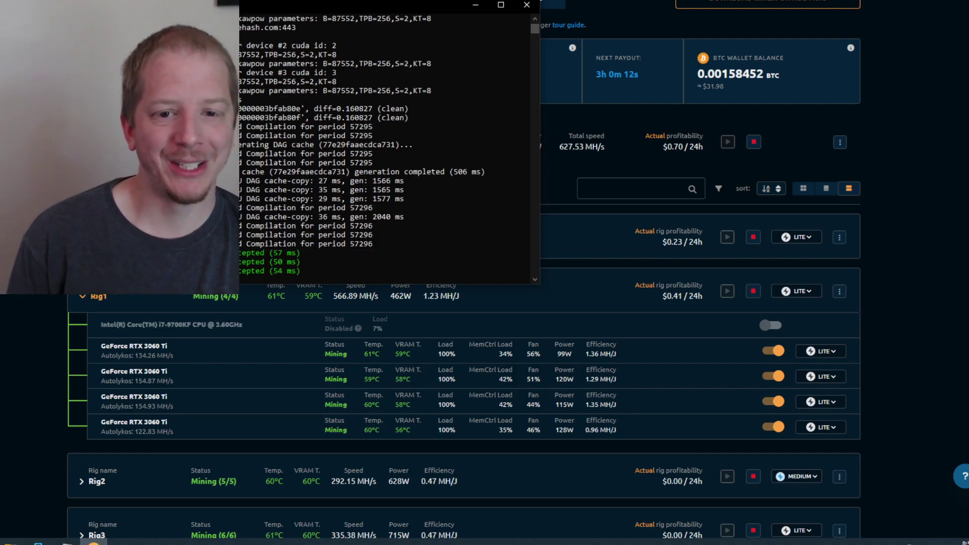
# Move the Excavator console out of the way and set Rig1's OPTIMIZE profile to Lite.
pyautogui.moveTo(413, 6); pyautogui.dragTo(756, 15)
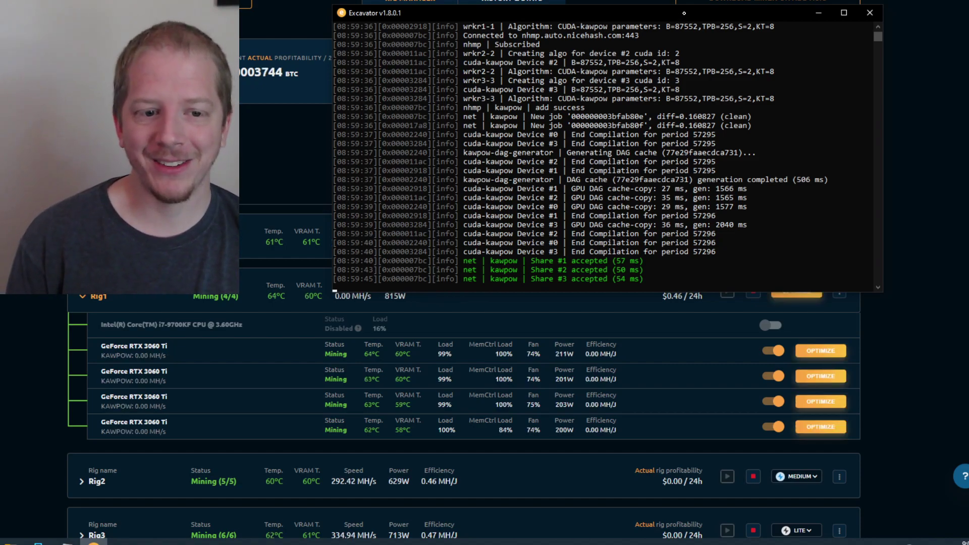
pyautogui.moveTo(435, 8); pyautogui.dragTo(435, 1)
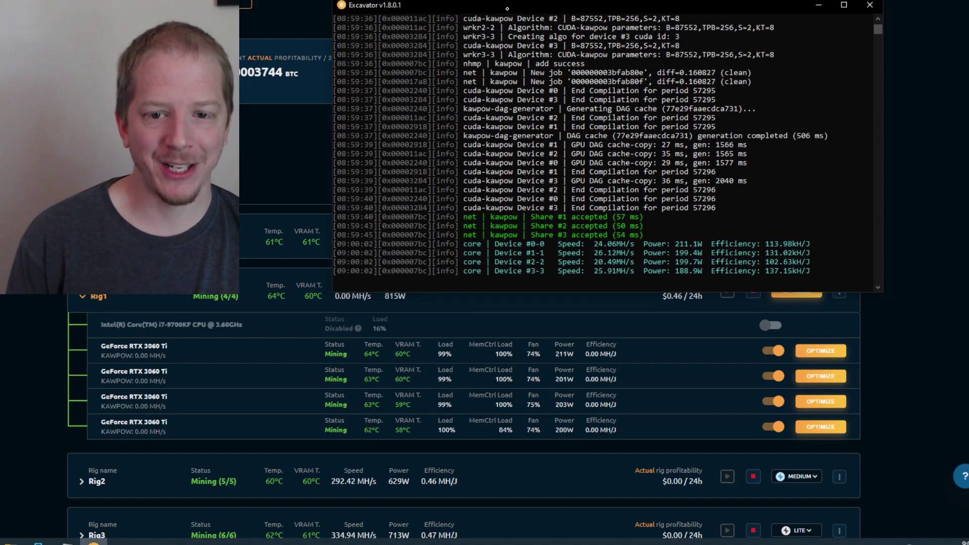
pyautogui.moveTo(507, 9); pyautogui.dragTo(187, 6)
pyautogui.click(796, 291)
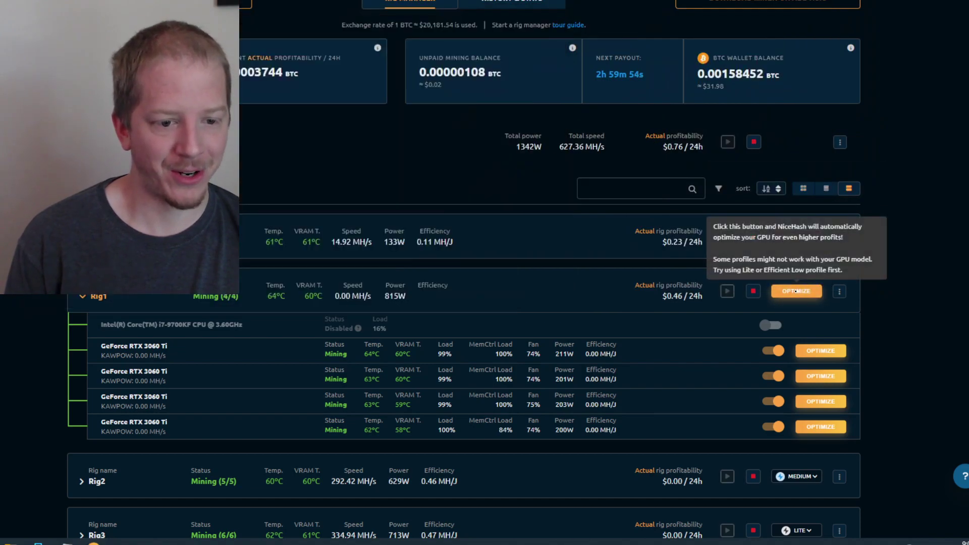
pyautogui.click(798, 329)
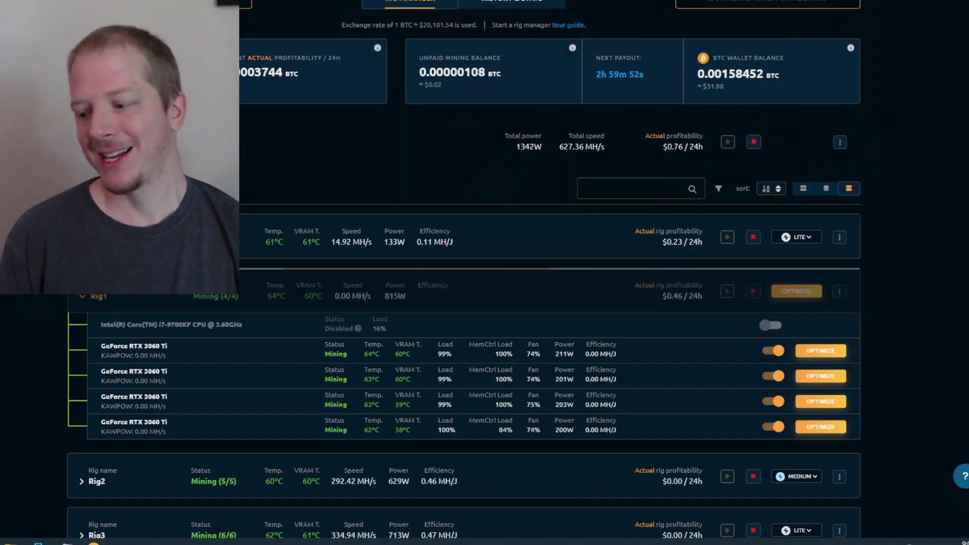